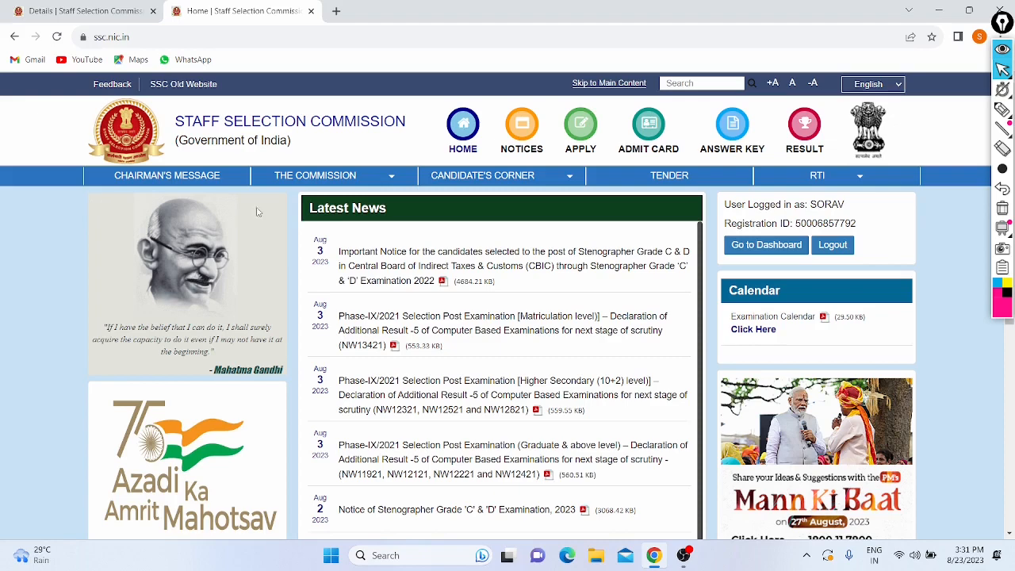
Step: Annotate the page, circling the site address and logged-in user details, then erase the marks
scroll(266, 200, down, 1)
scroll(266, 199, up, 1)
click(1002, 110)
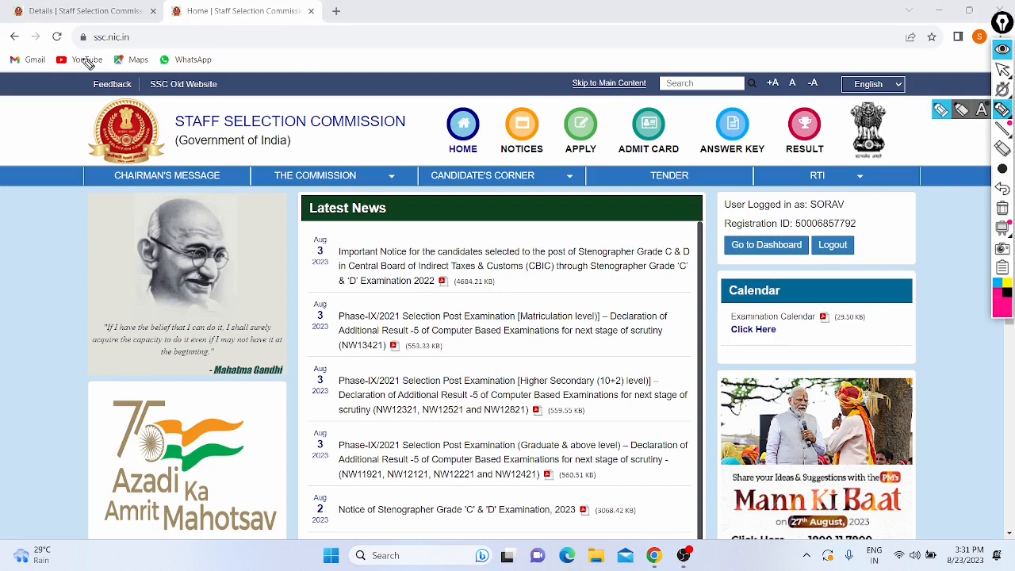
mouse_move(130, 4)
mouse_down()
mouse_move(126, 82)
mouse_move(146, 84)
mouse_up()
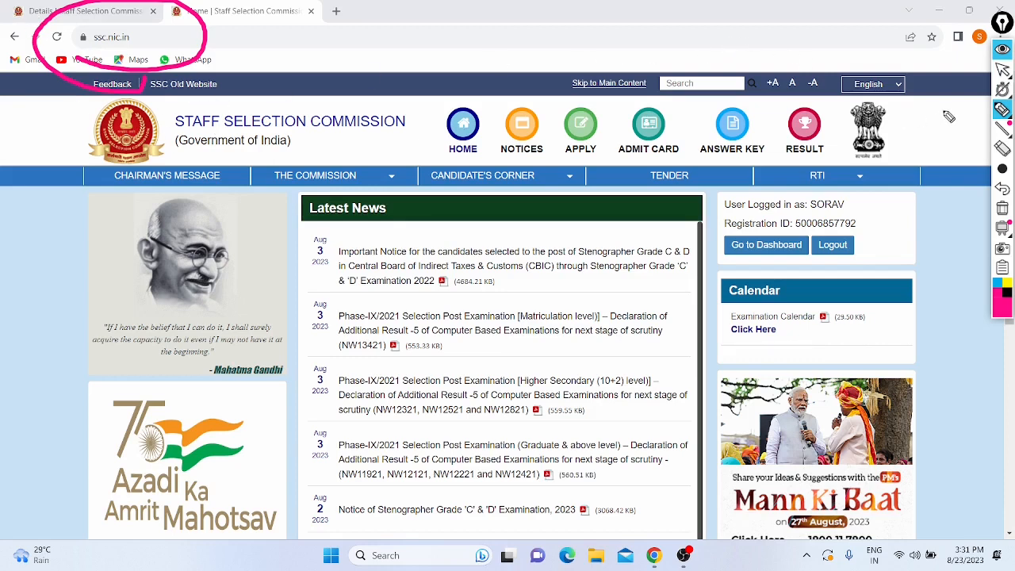
click(1003, 72)
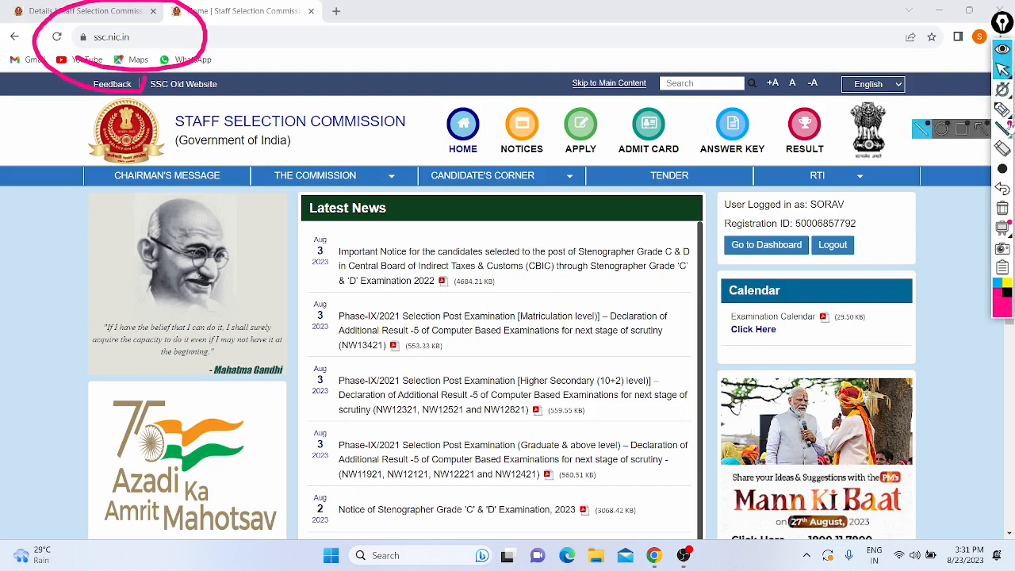
click(1002, 189)
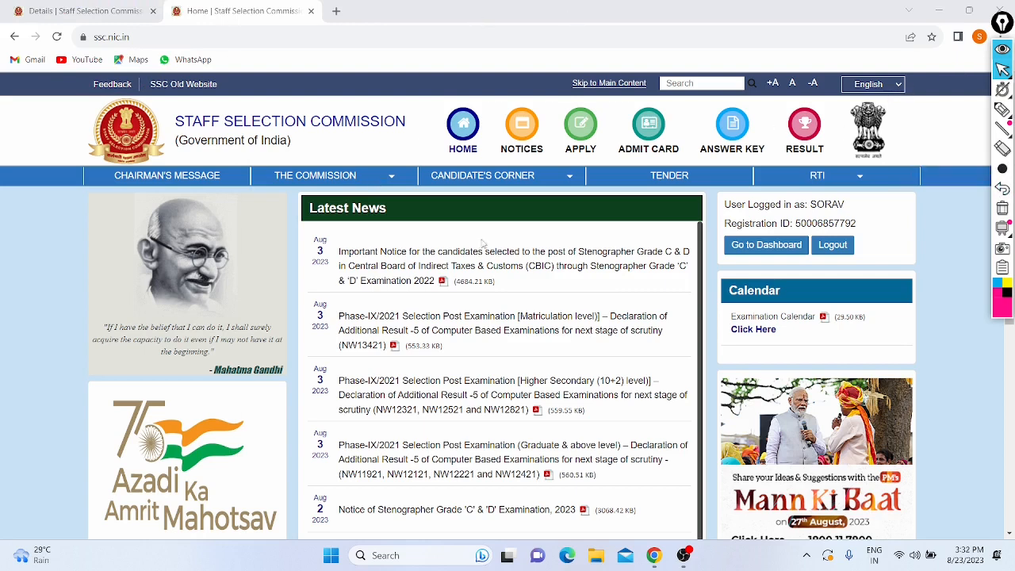
click(1000, 113)
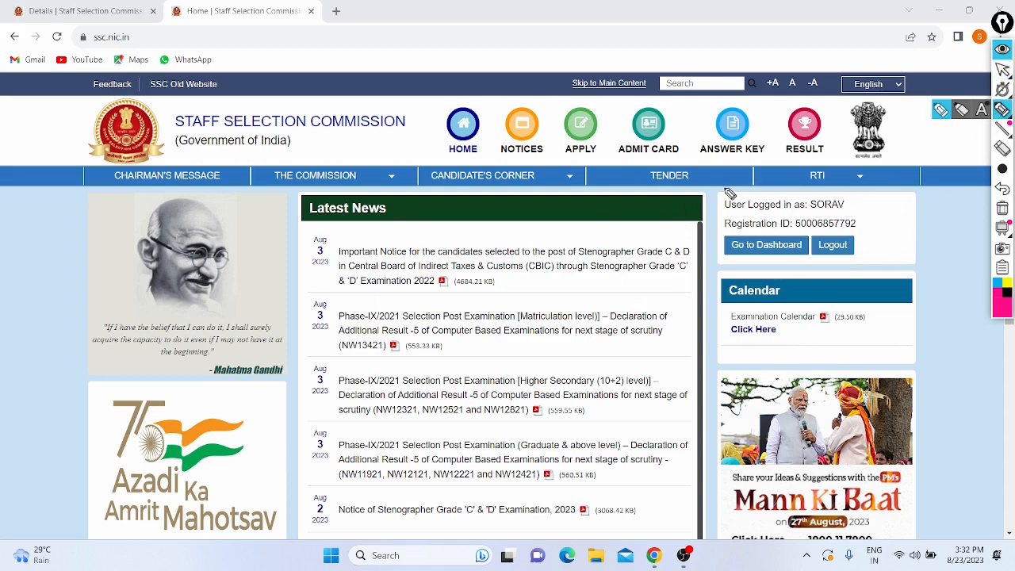
mouse_move(726, 189)
mouse_down()
mouse_move(702, 200)
mouse_move(730, 278)
mouse_up()
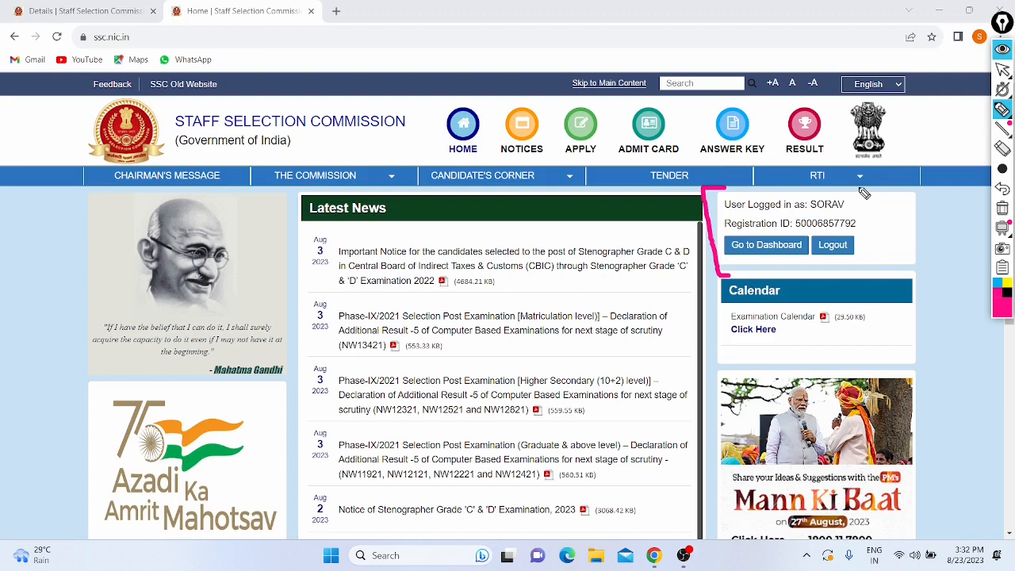
mouse_move(861, 187)
mouse_down()
mouse_move(886, 189)
mouse_move(883, 287)
mouse_move(847, 281)
mouse_up()
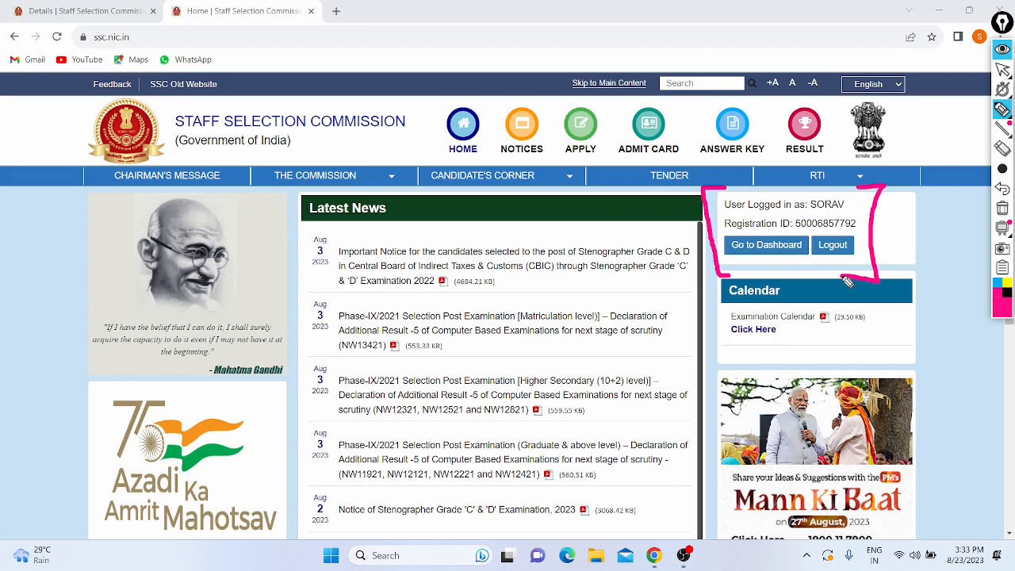
click(1002, 190)
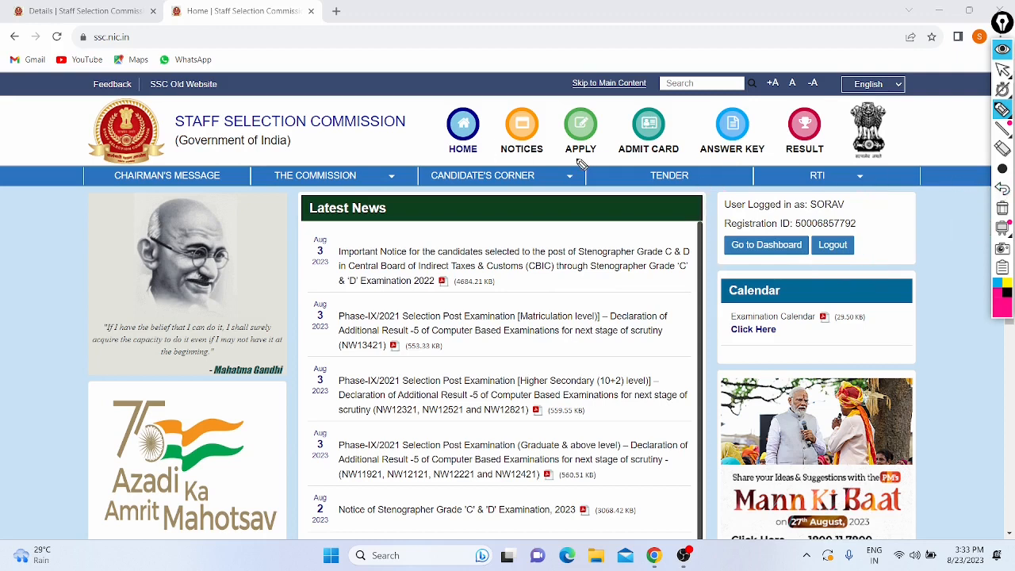
mouse_move(555, 161)
mouse_down()
mouse_move(633, 107)
mouse_move(579, 164)
mouse_move(591, 161)
mouse_up()
click(1002, 190)
click(1002, 70)
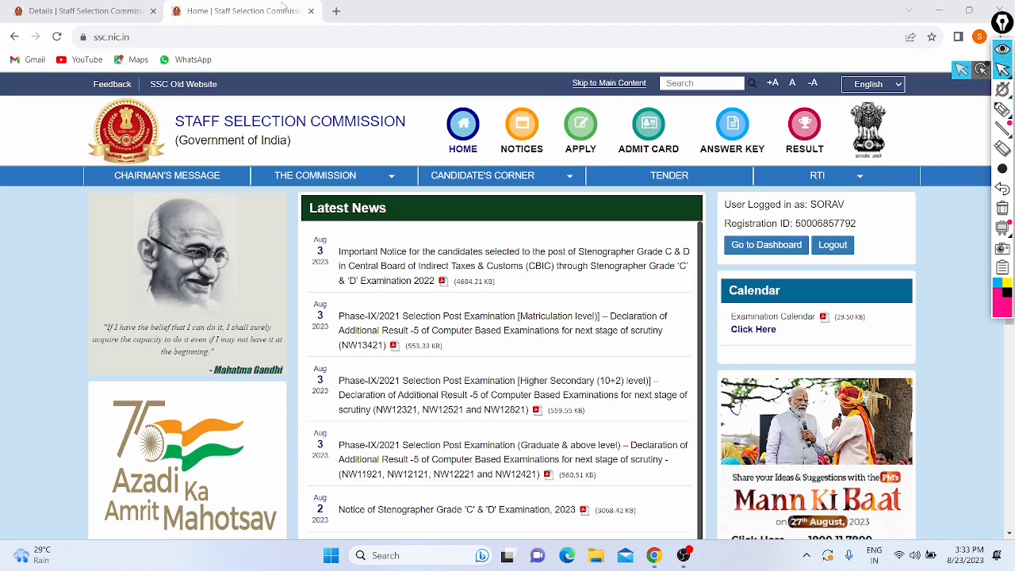
Step: Apply for the Junior Hindi Translator Examination, 2023 from the Candidate Portal list
click(131, 12)
scroll(197, 271, down, 1)
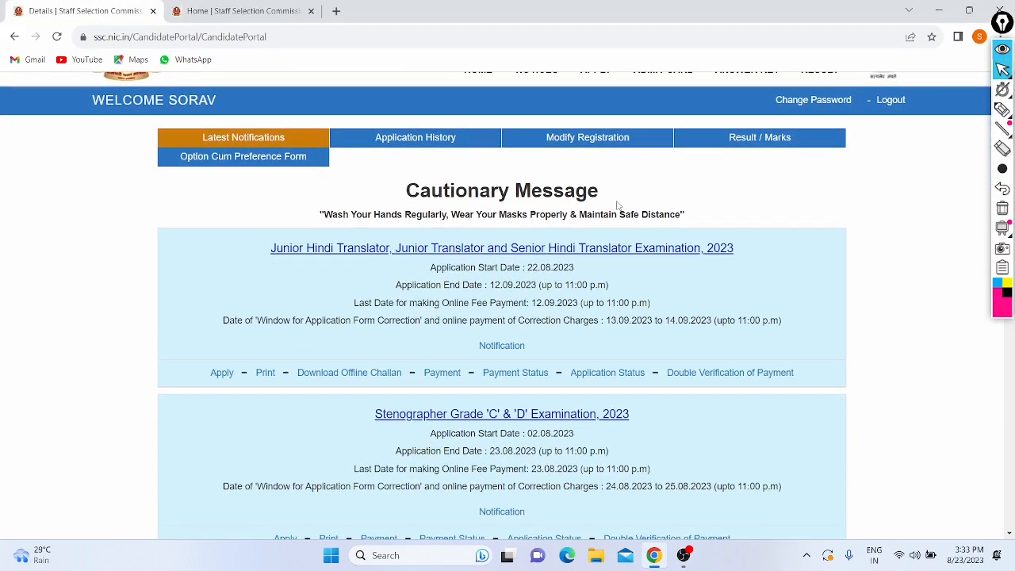
scroll(333, 342, down, 1)
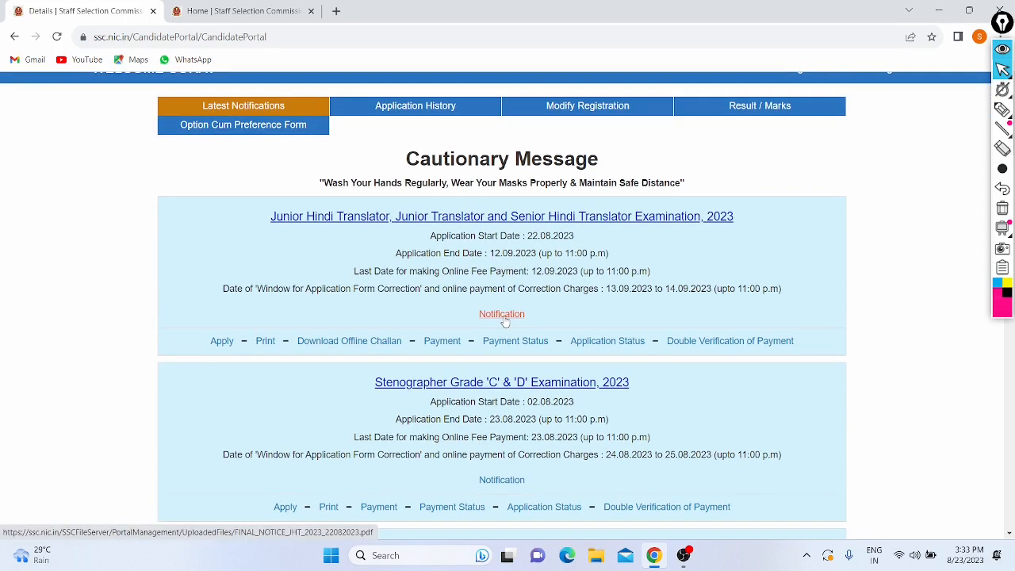
click(224, 344)
scroll(226, 350, down, 3)
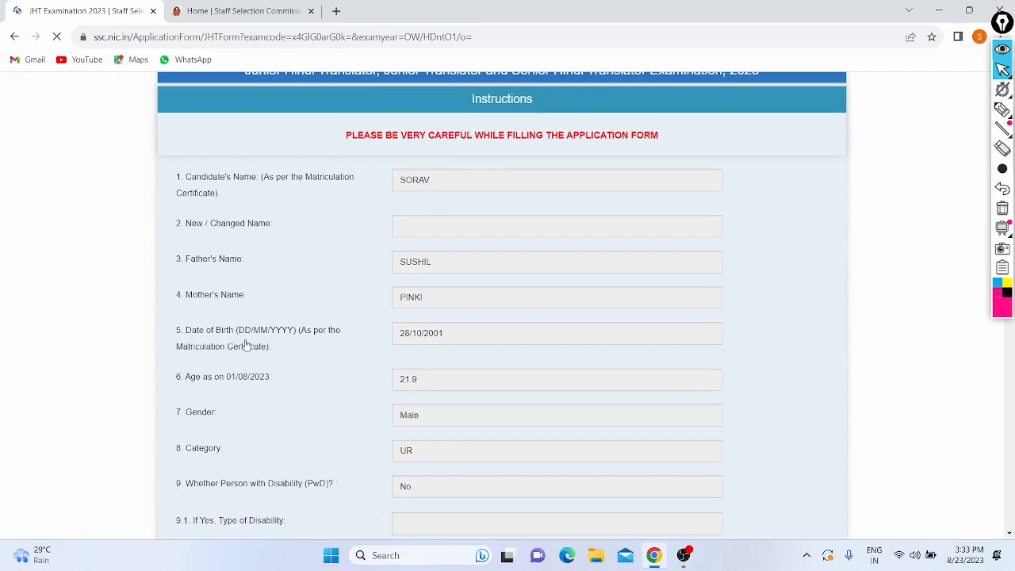
Step: Scroll the form down to field 15 and expand the Center 1 exam centre list
scroll(380, 290, down, 2)
scroll(380, 290, down, 2)
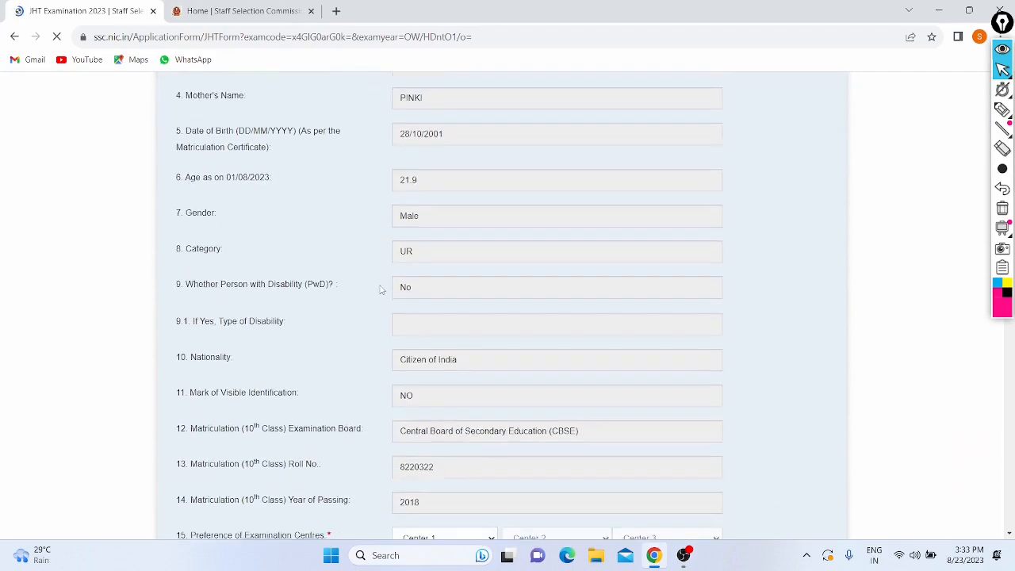
scroll(381, 290, down, 1)
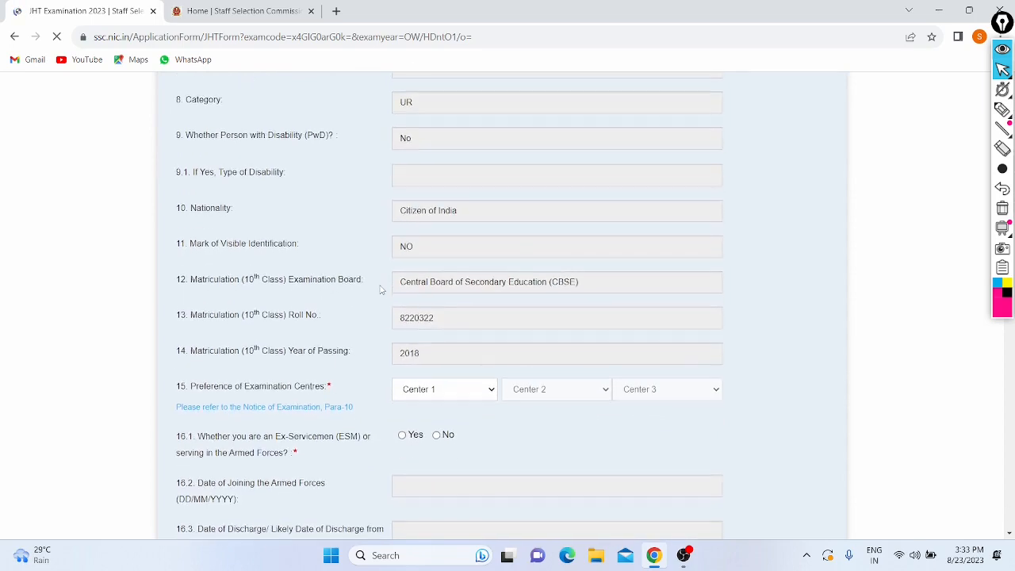
scroll(380, 290, down, 1)
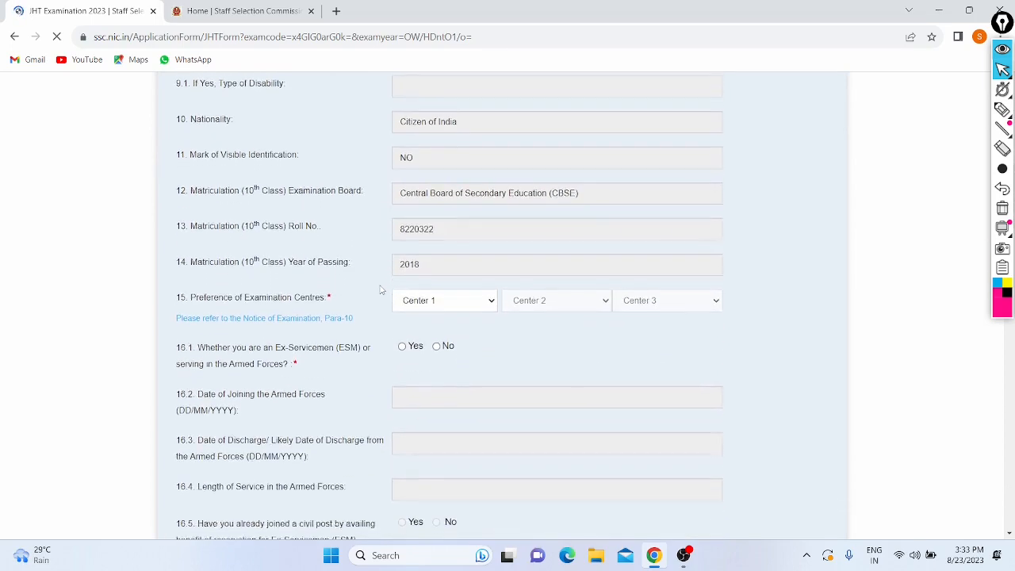
click(416, 255)
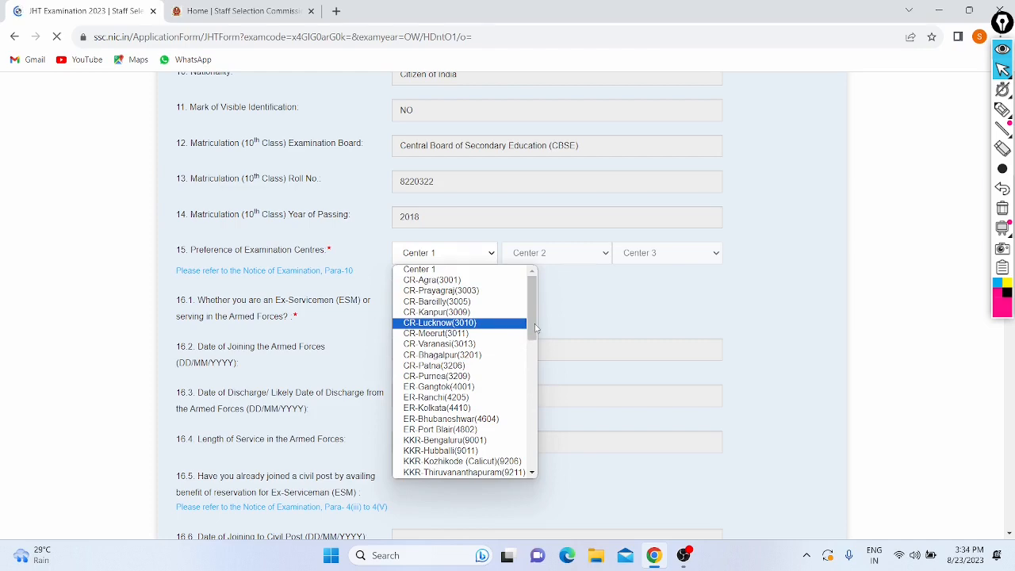
Step: Choose NR-Delhi(2201), NR-Ajmer(2401) and NR-Bikaner(2404) as centre preferences 1, 2 and 3
drag(531, 330, 532, 390)
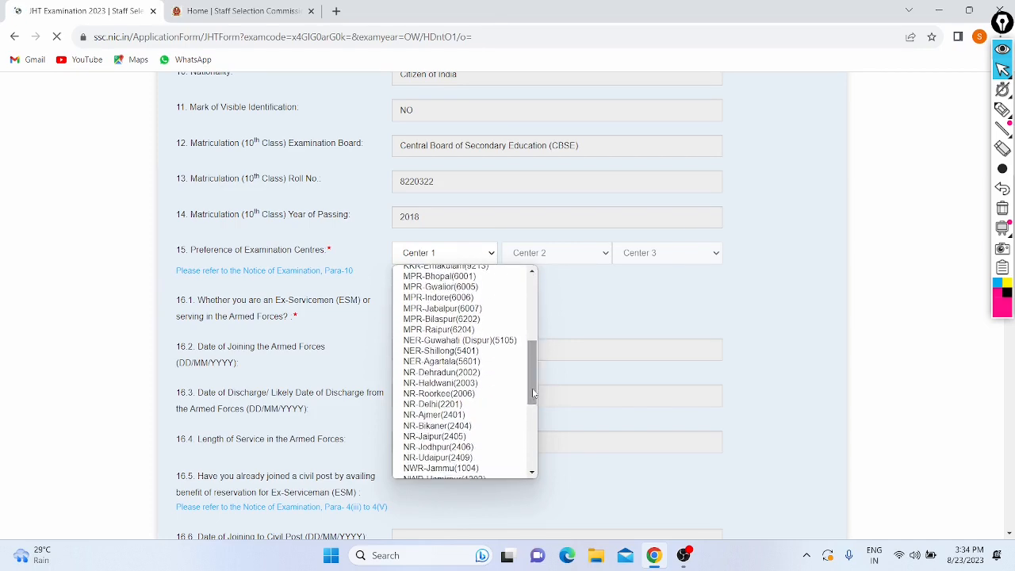
click(431, 404)
click(530, 253)
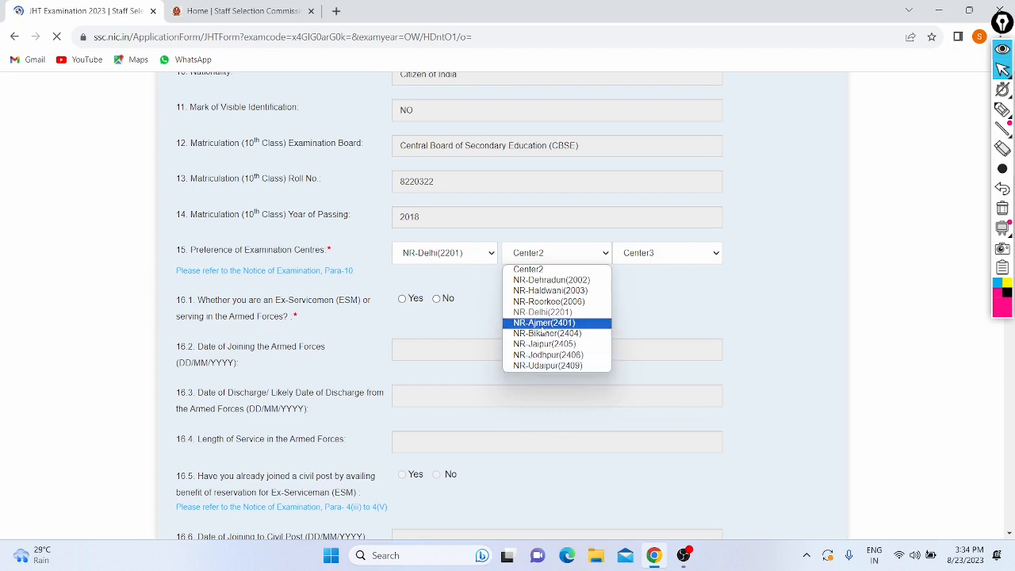
click(543, 324)
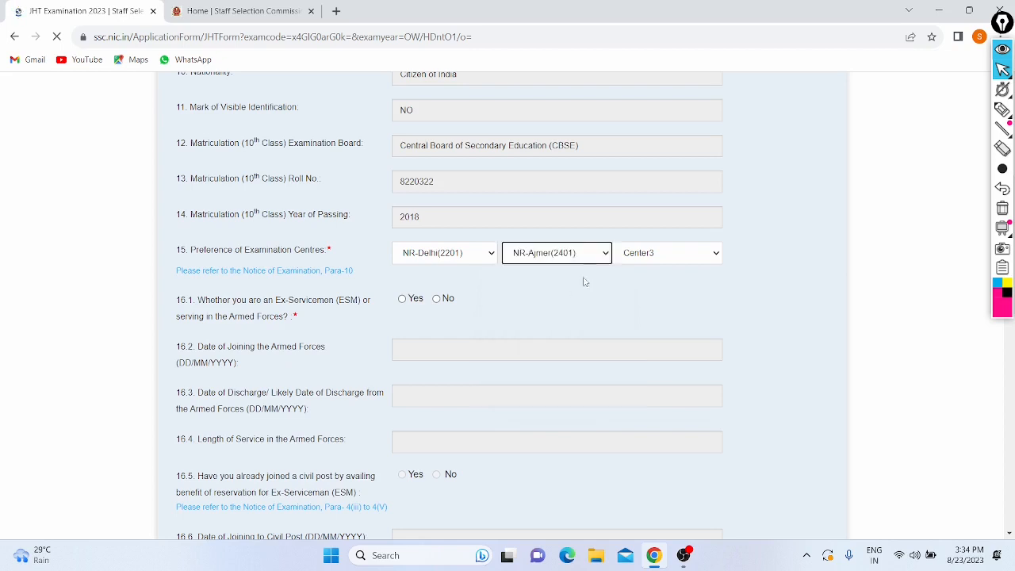
click(639, 254)
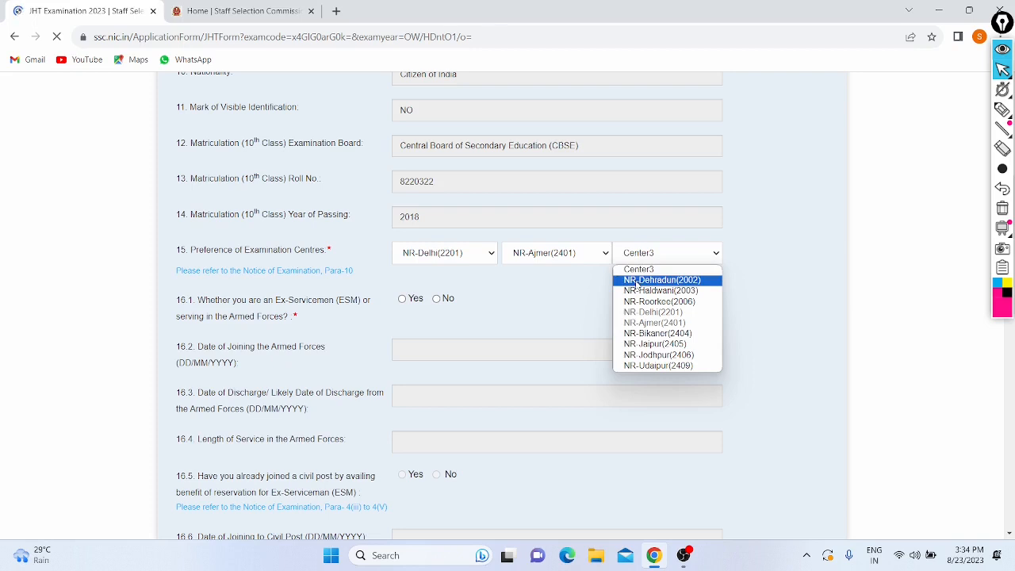
click(643, 335)
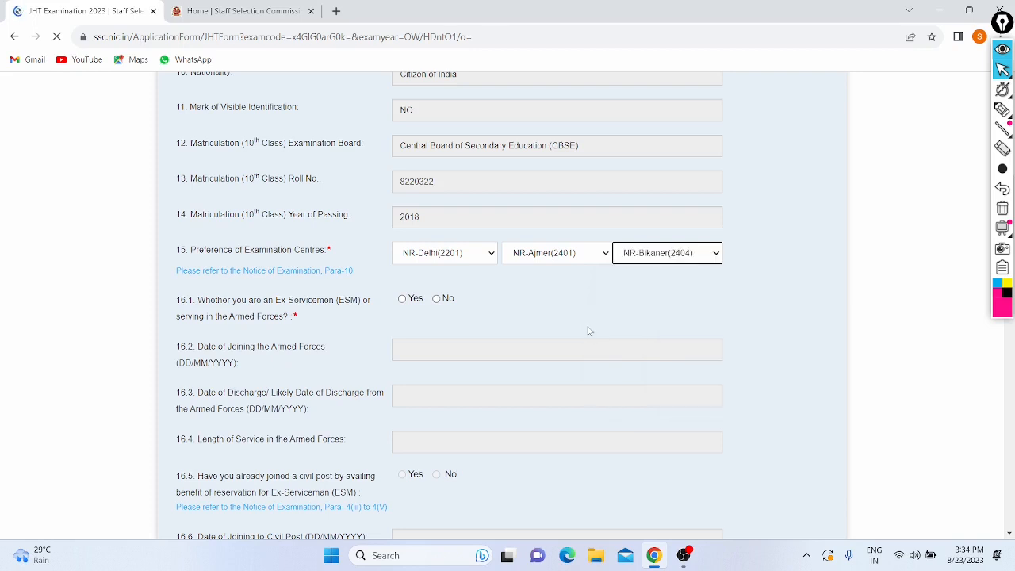
scroll(589, 331, down, 2)
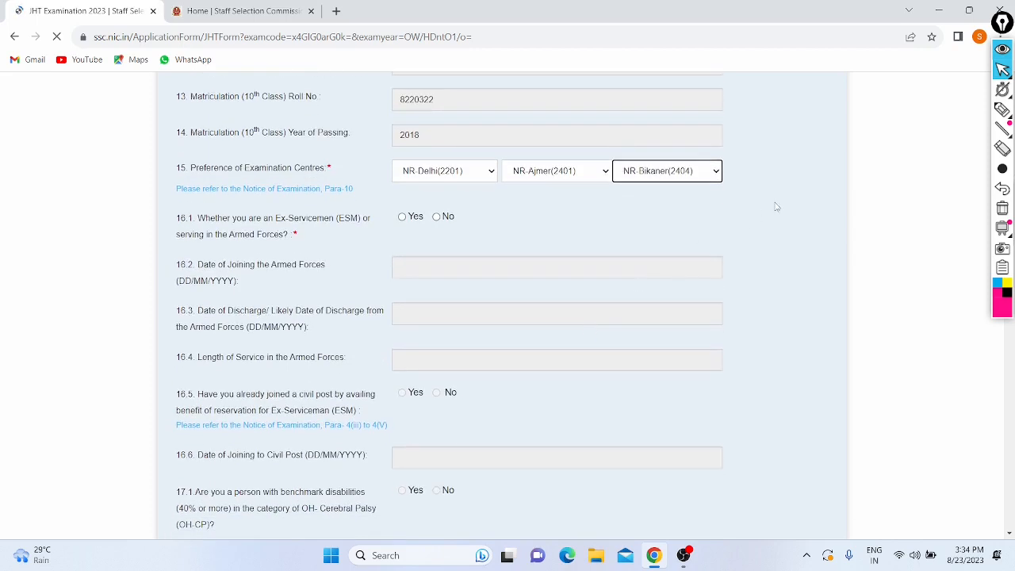
click(1002, 112)
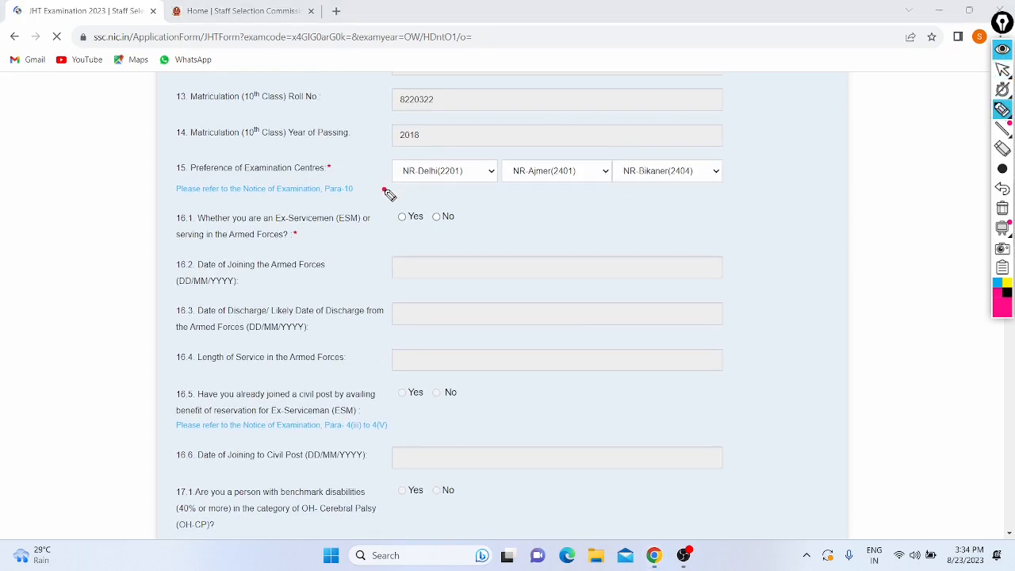
Step: Underline the Notice of Examination note, then erase it and leave annotation mode
drag(384, 190, 719, 190)
click(1001, 189)
click(1001, 130)
click(1003, 70)
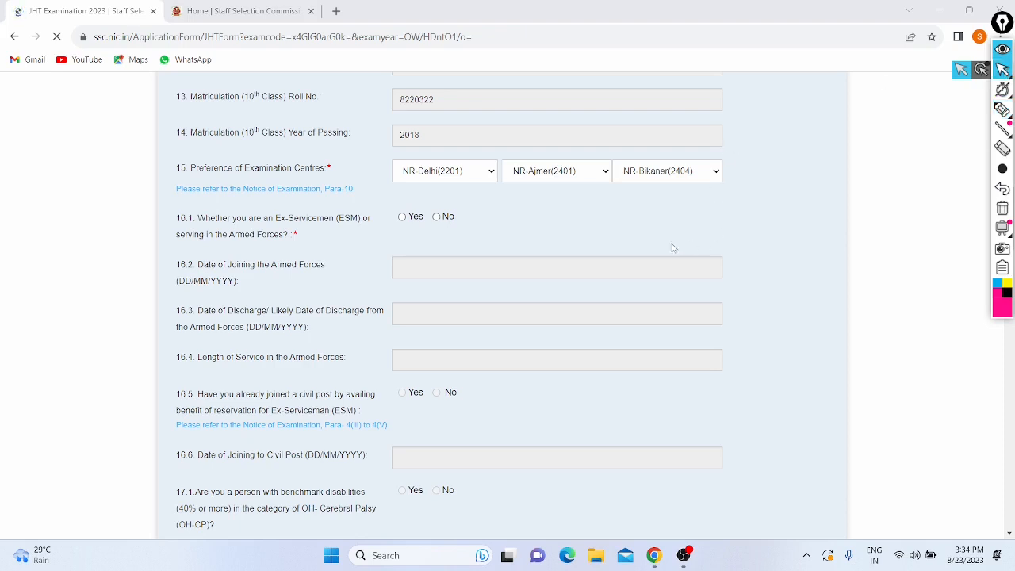
click(436, 219)
Step: Answer No to writing limitation, scribe and age relaxation, then scroll to question 19
scroll(436, 222, down, 3)
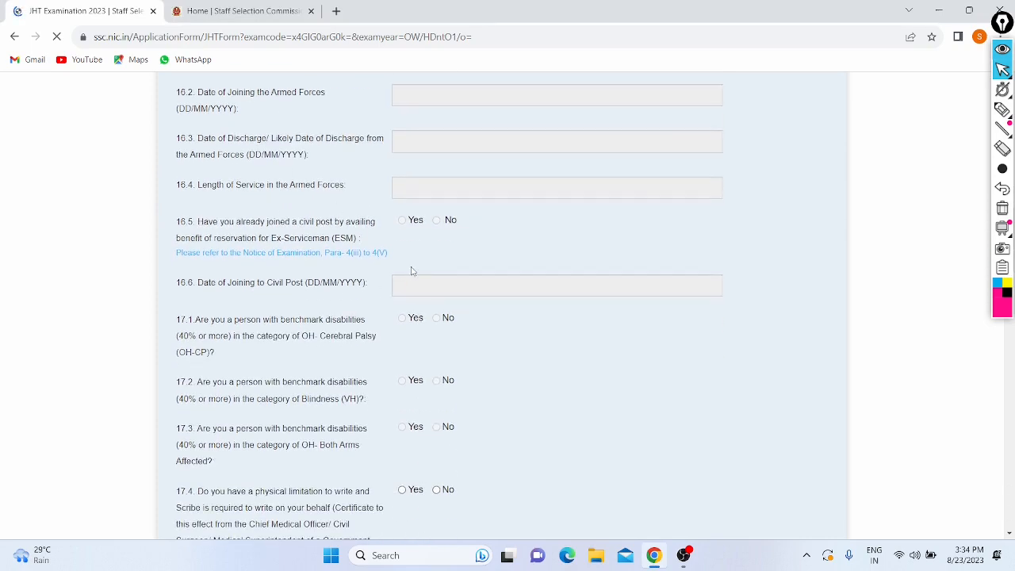
scroll(411, 271, down, 2)
scroll(412, 271, down, 2)
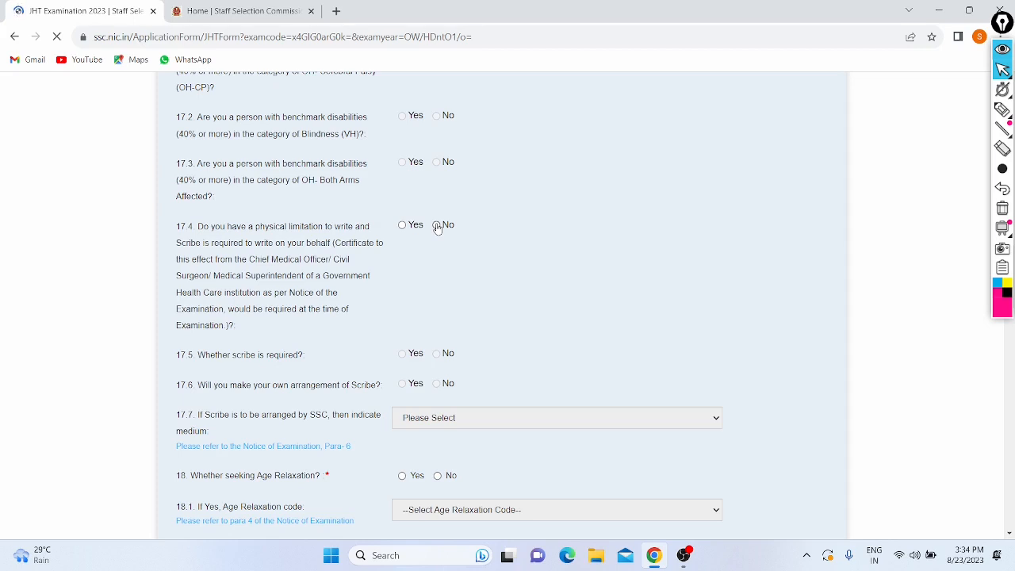
click(437, 226)
scroll(367, 234, down, 2)
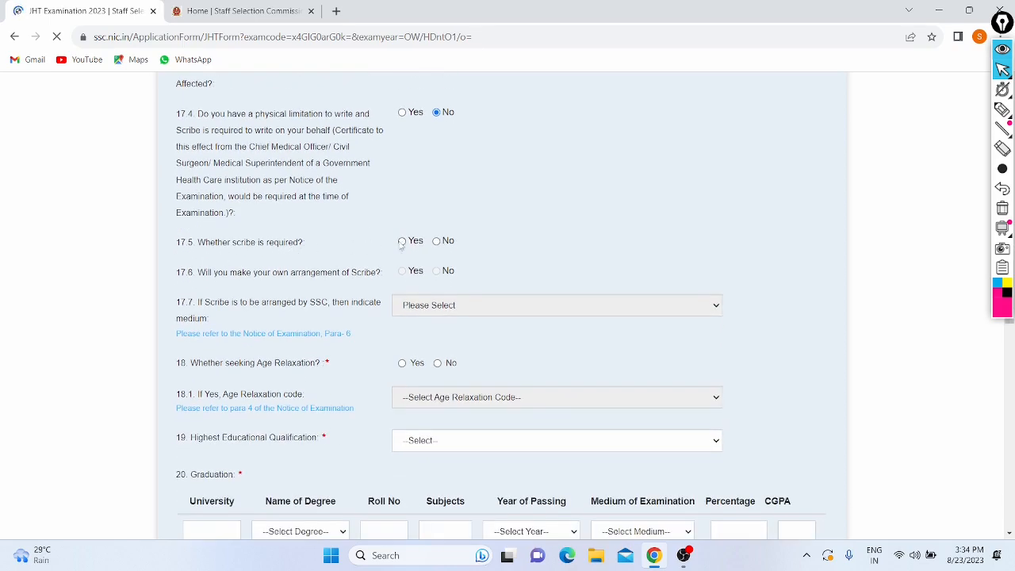
click(437, 241)
scroll(367, 232, down, 1)
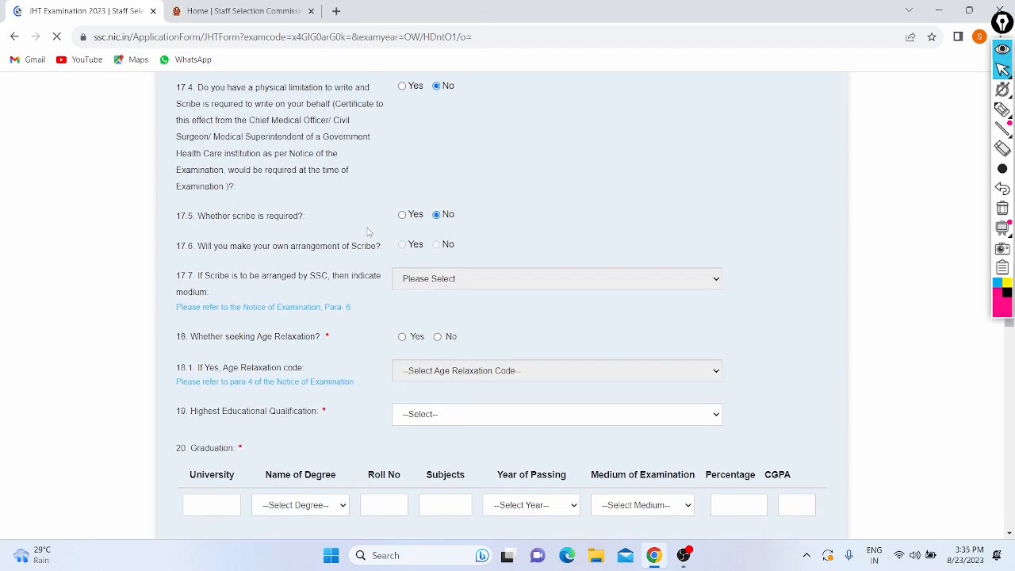
scroll(367, 232, down, 2)
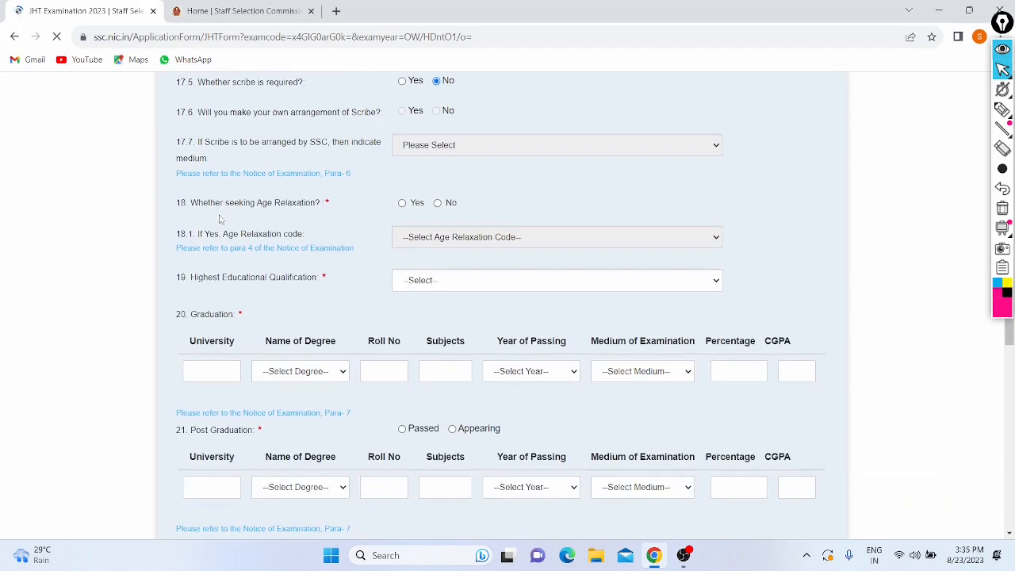
click(437, 204)
scroll(357, 227, down, 1)
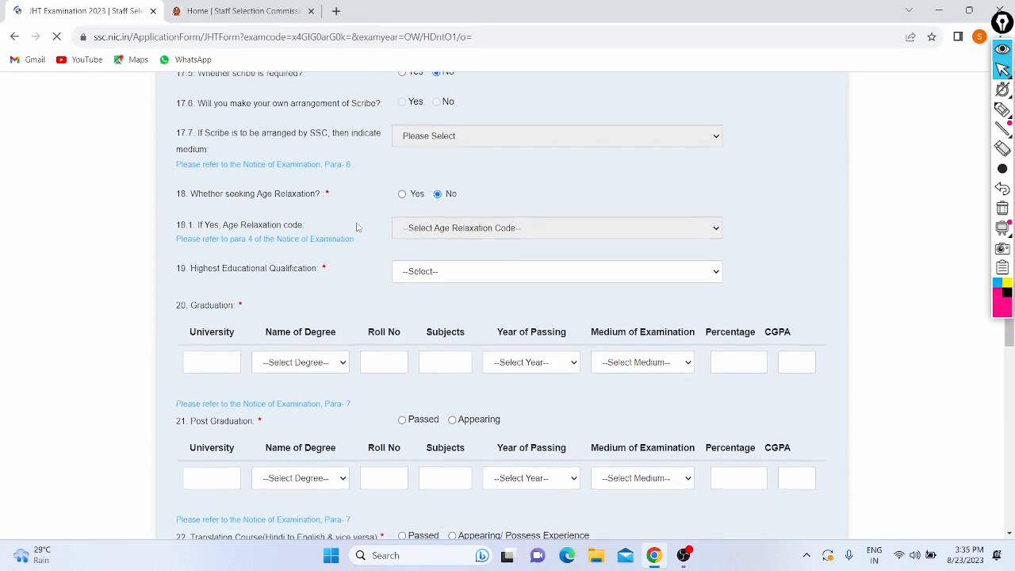
scroll(357, 228, down, 1)
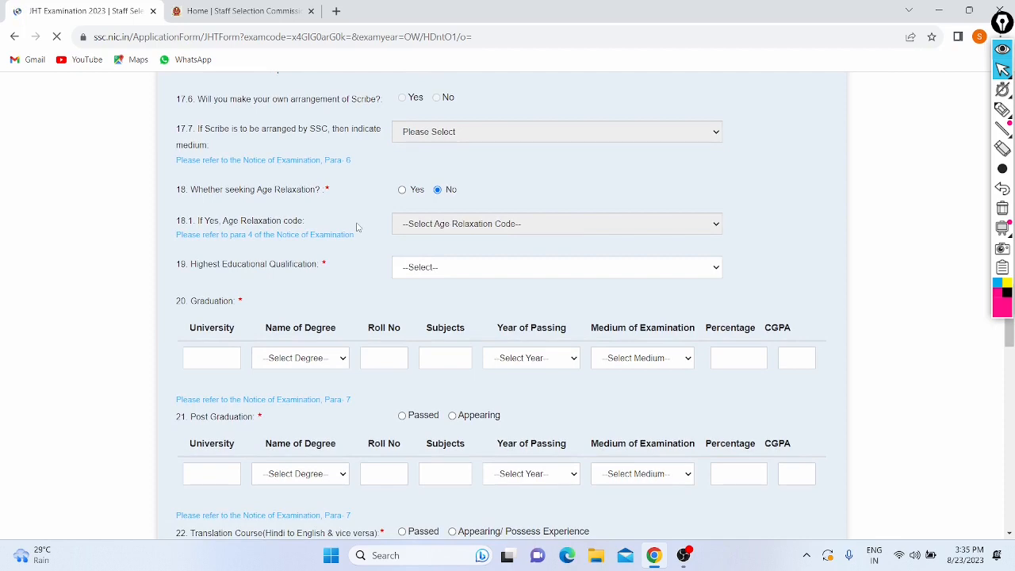
scroll(357, 227, down, 1)
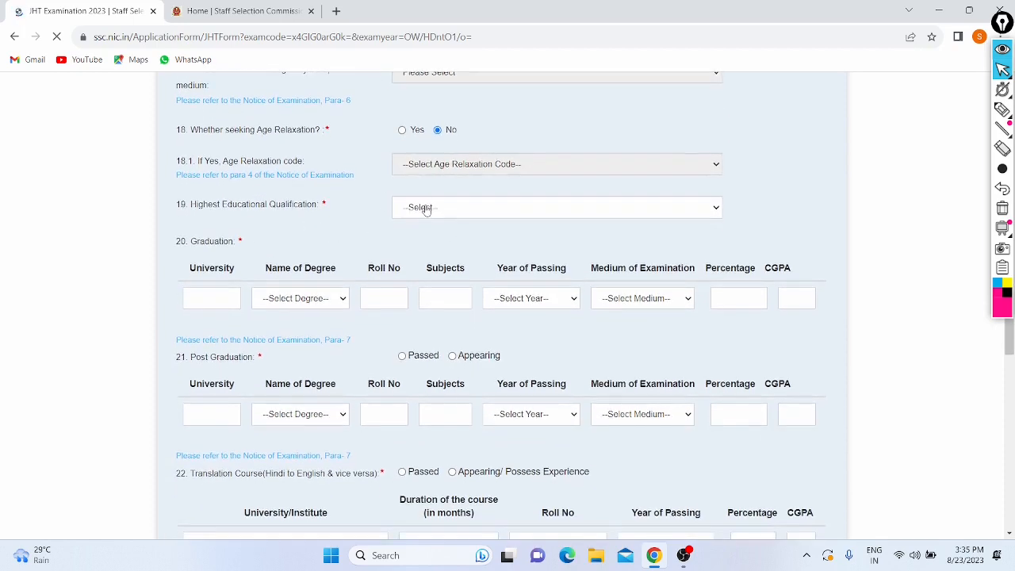
Step: Select MBA (34) as the highest educational qualification
click(425, 208)
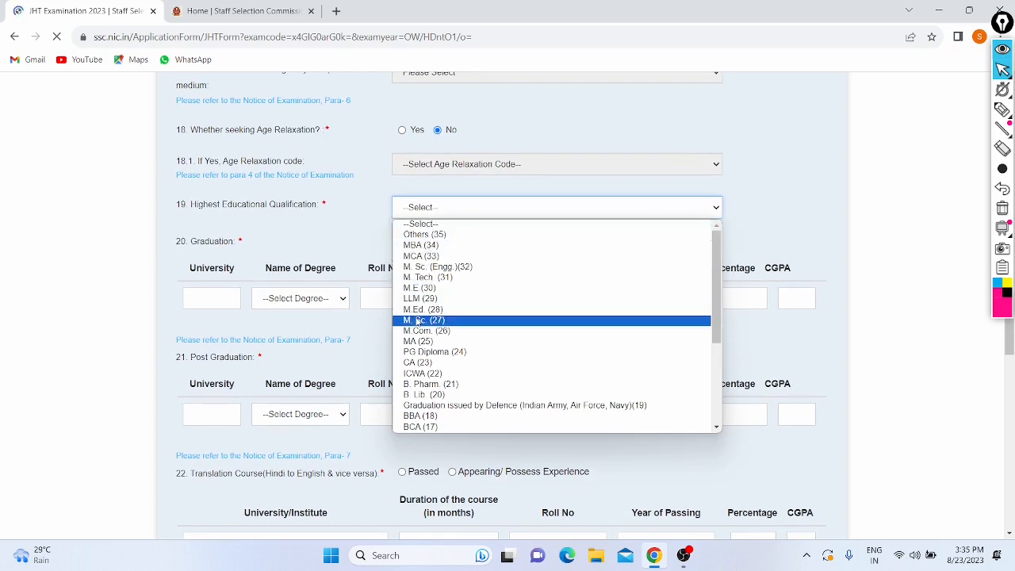
scroll(415, 382, down, 3)
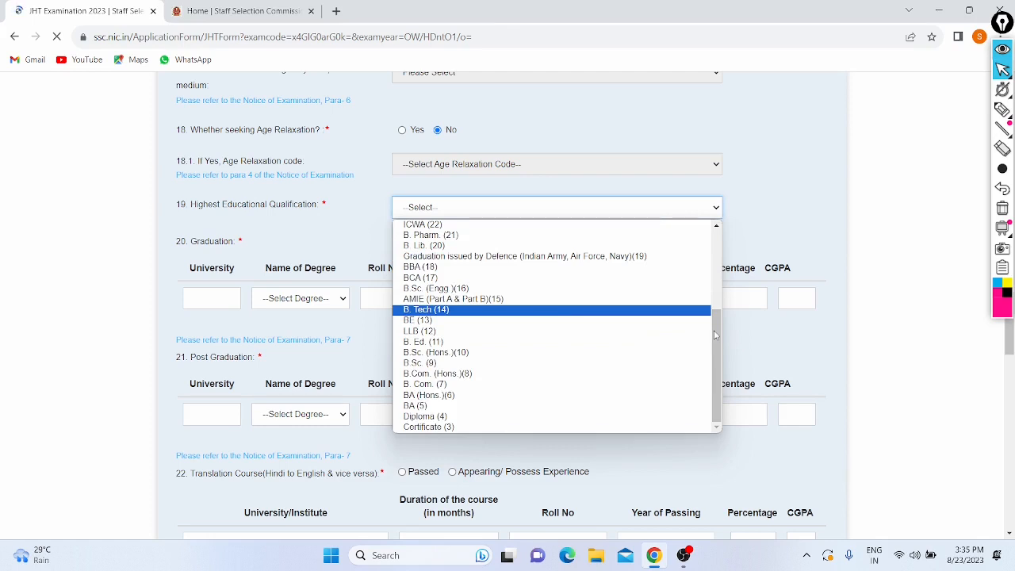
scroll(713, 335, up, 3)
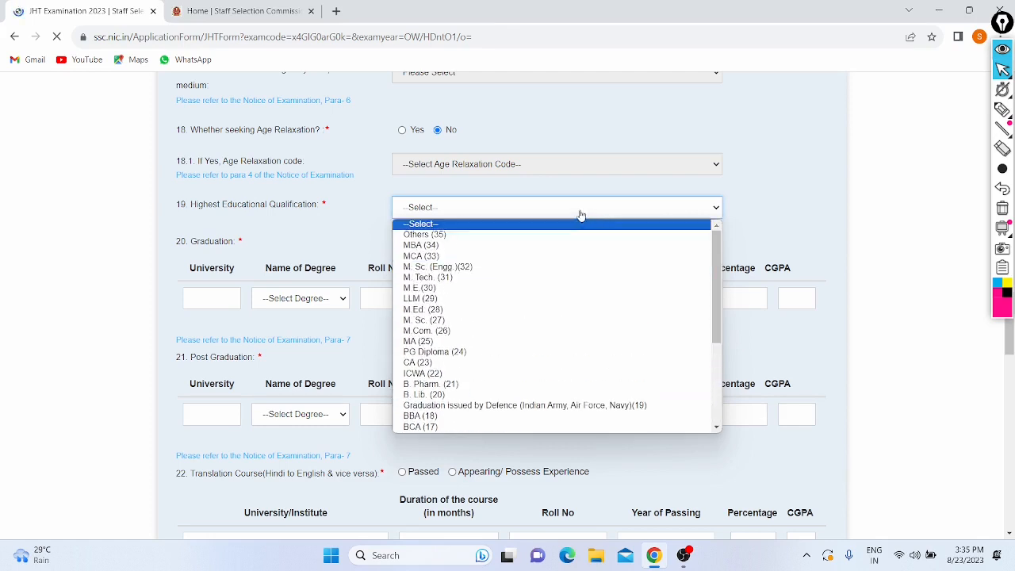
click(516, 246)
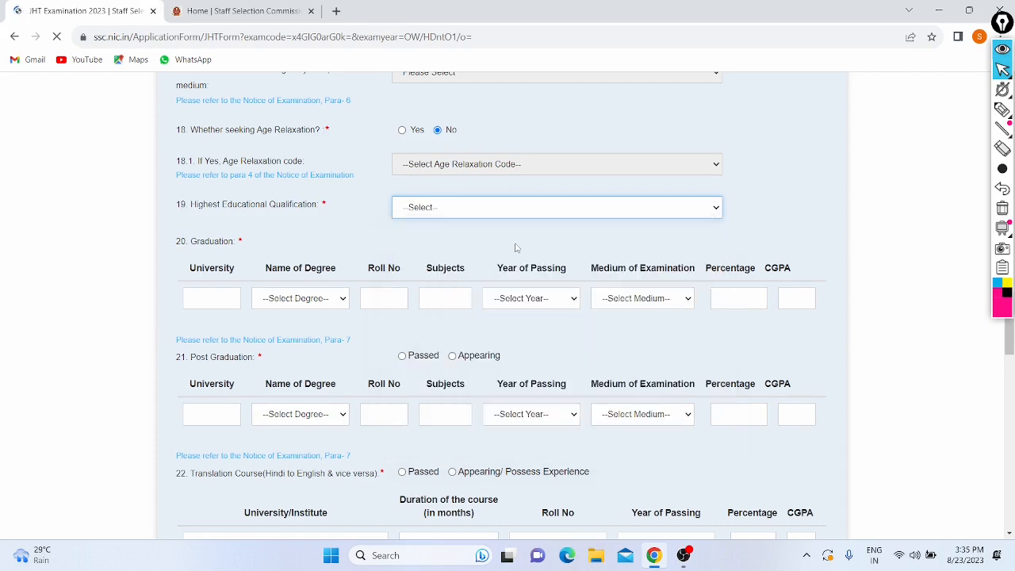
scroll(349, 218, down, 1)
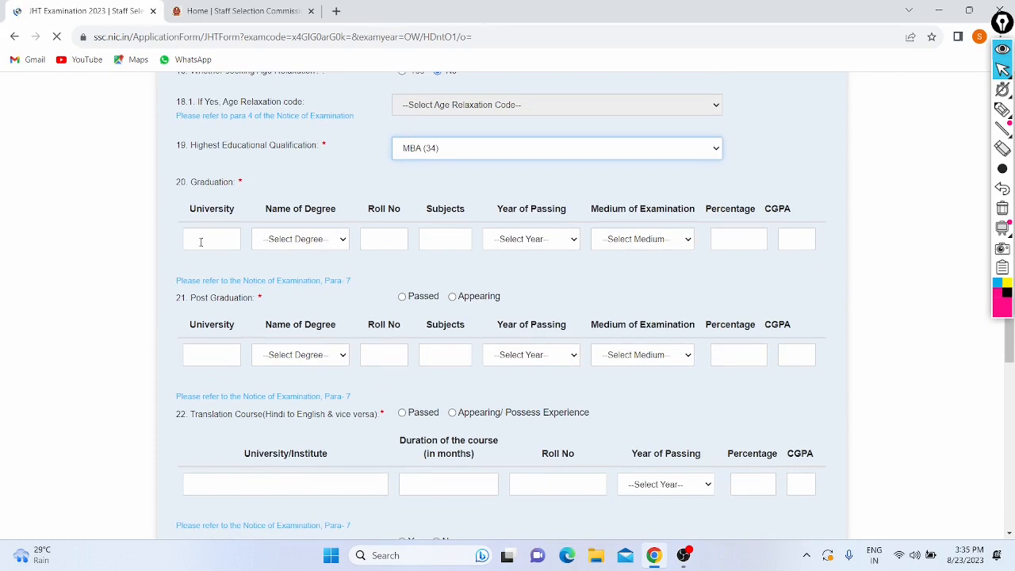
Step: Briefly change the qualification to BBA (18), then restore MBA (34)
click(467, 151)
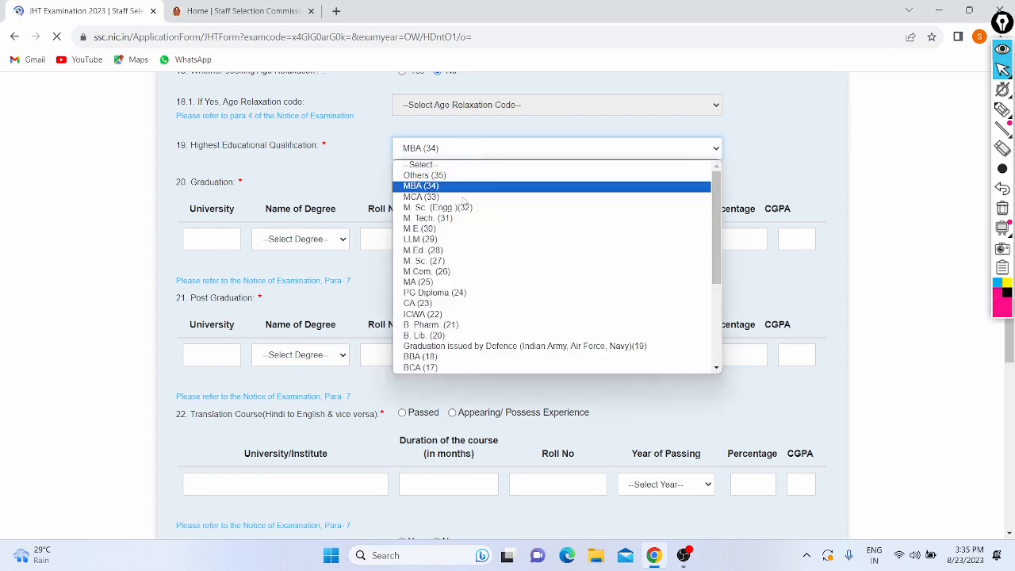
scroll(450, 321, down, 1)
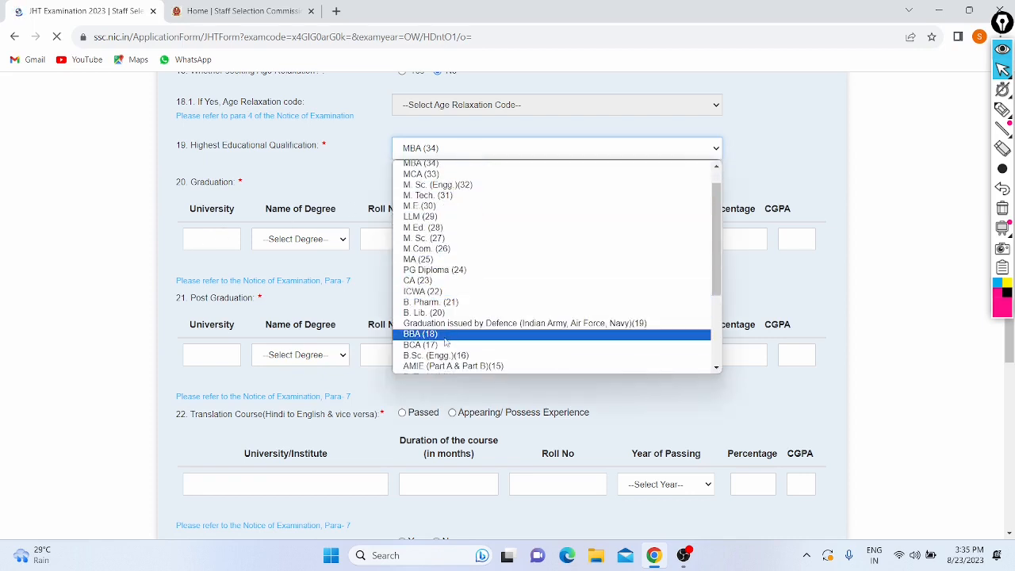
click(445, 334)
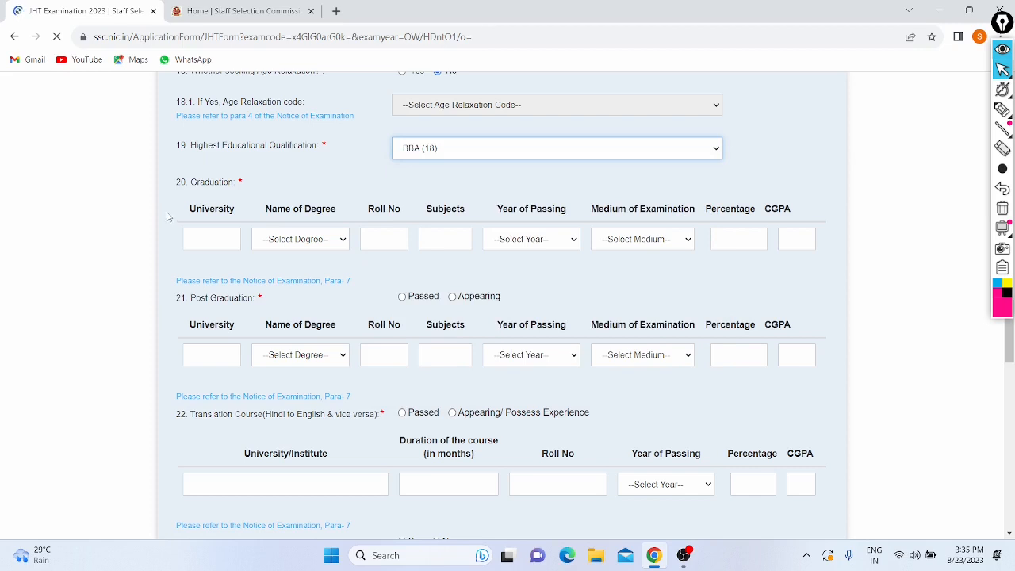
click(206, 235)
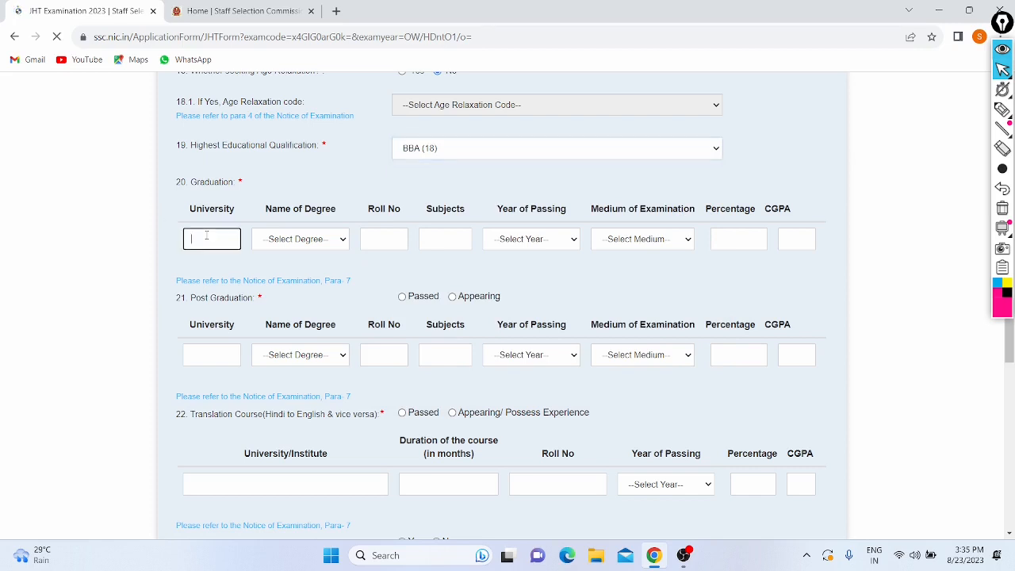
click(213, 351)
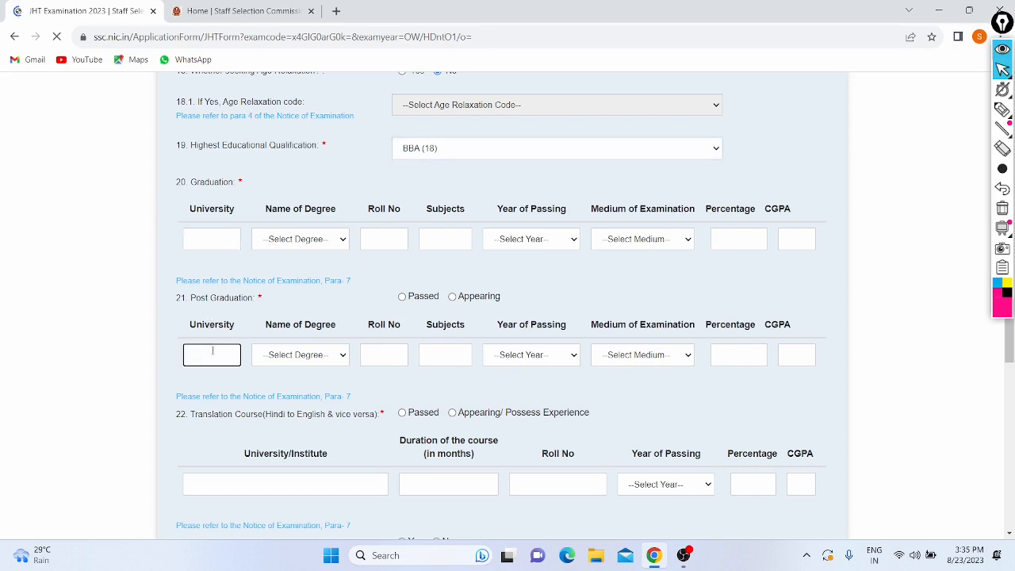
click(470, 155)
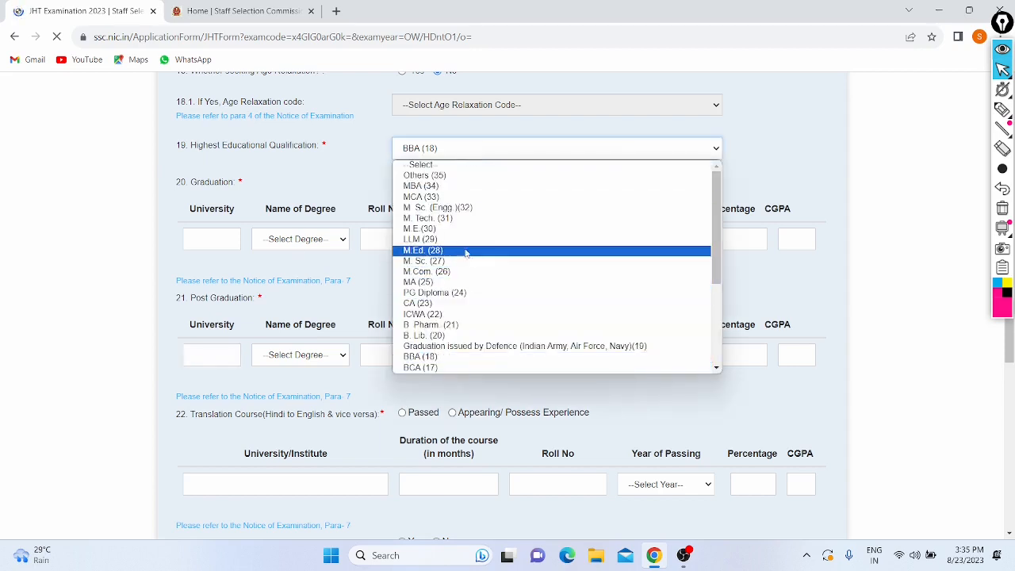
click(457, 187)
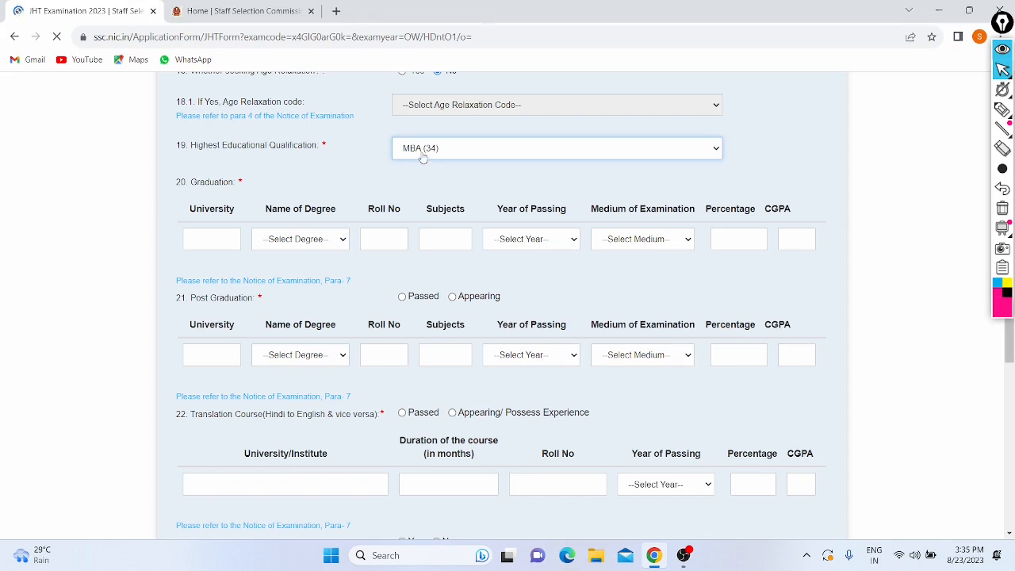
click(217, 239)
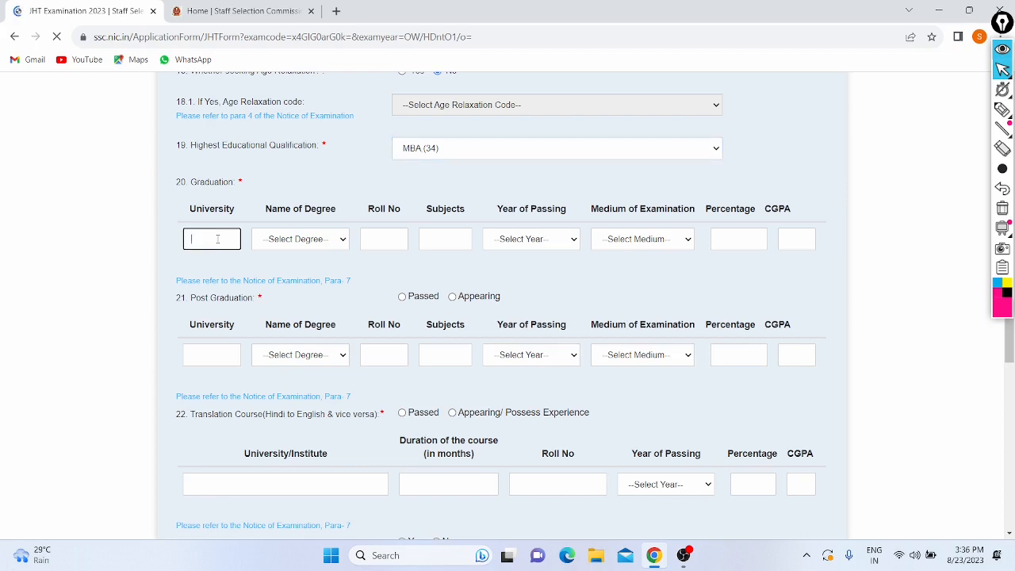
Step: Enter GGSIPU, BBA (18), the roll number and subjects 'Business studies maths english hindi Account' for graduation
key(Caps_Lock)
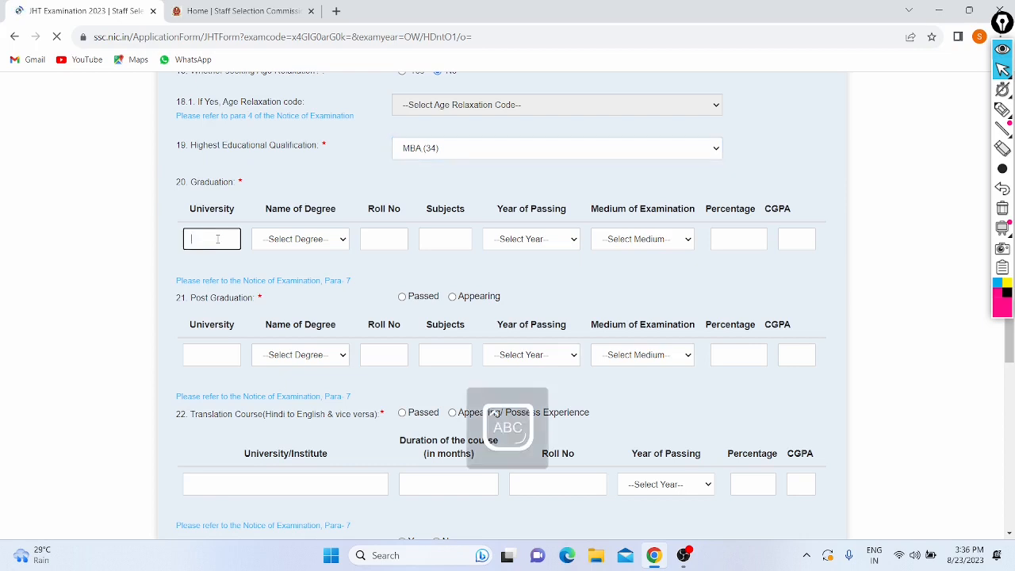
text(GGSIPU)
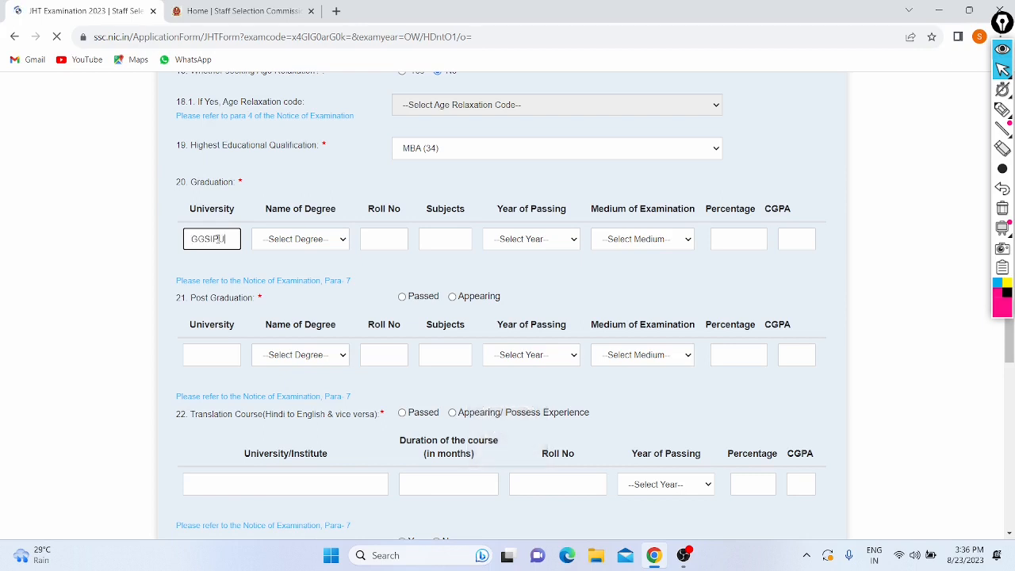
key(Caps_Lock)
click(283, 245)
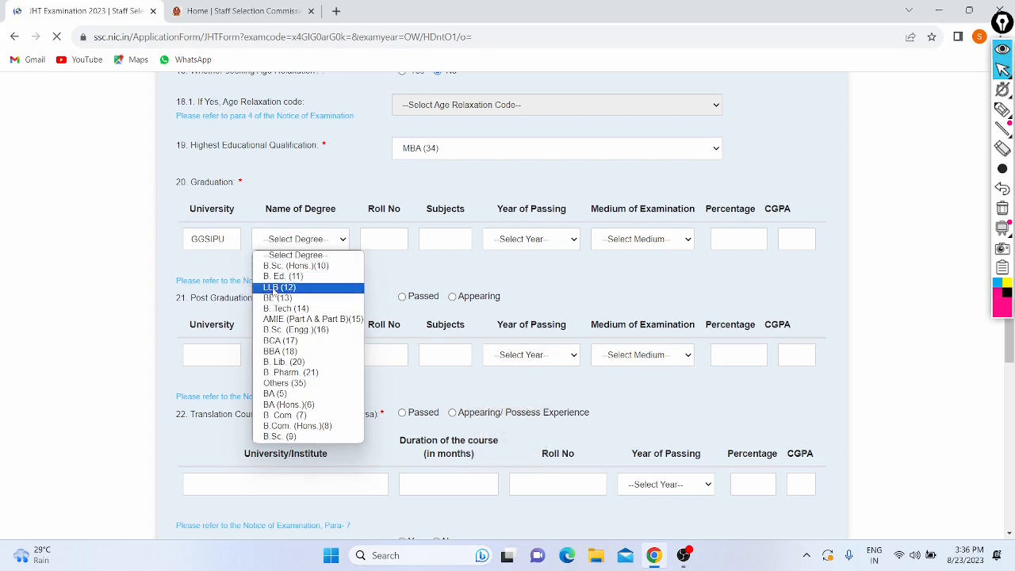
click(283, 354)
click(381, 233)
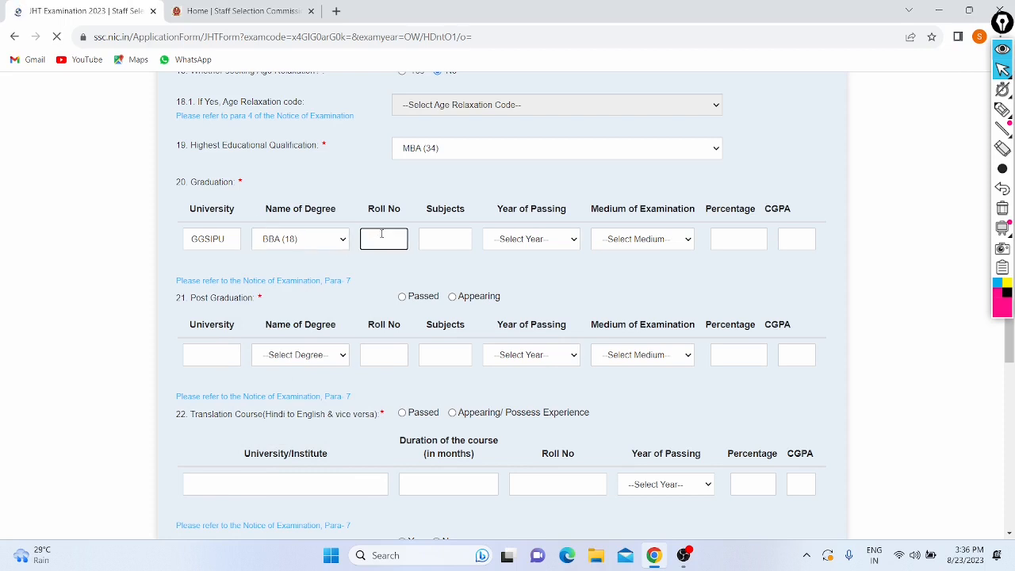
click(453, 232)
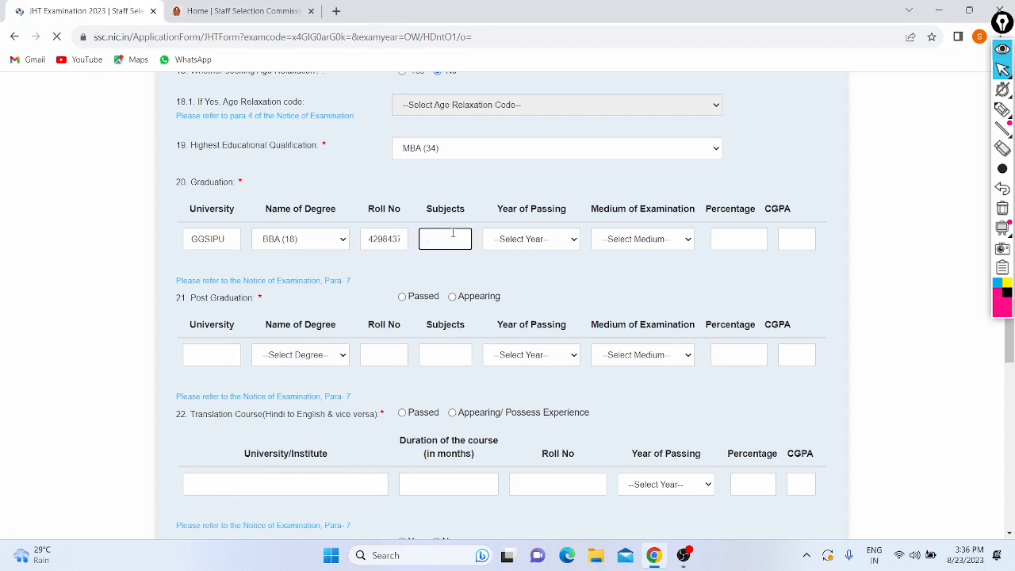
text(Bu)
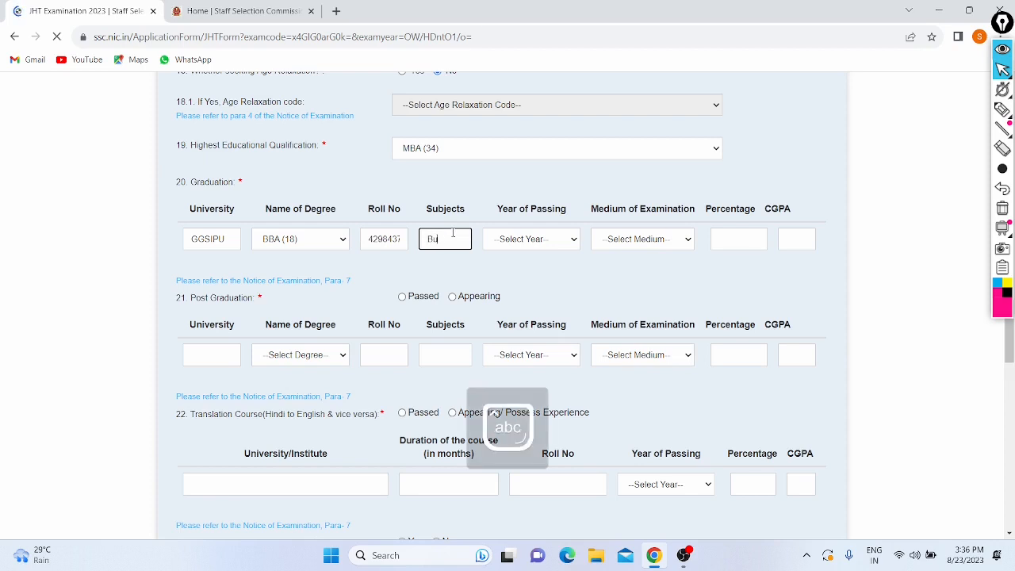
text(siness stud)
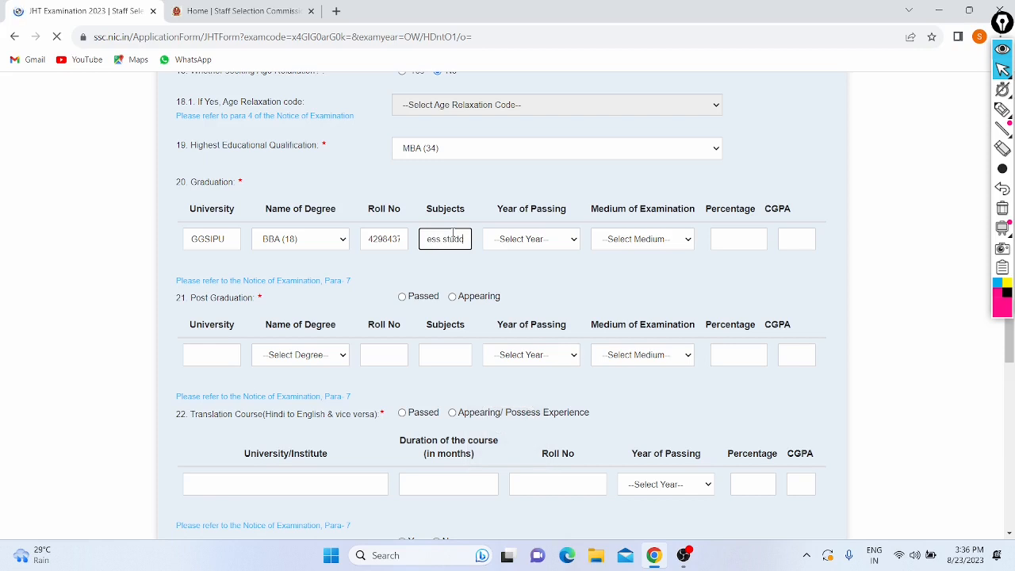
text(ies)
text( maths)
text( english)
text( hindi)
key(Caps_Lock)
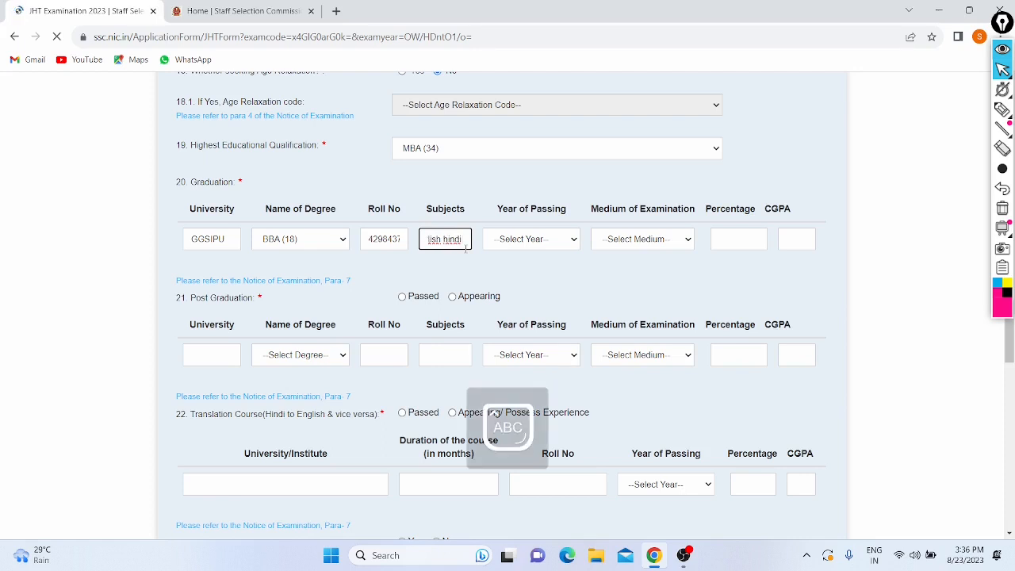
text(A)
key(Caps_Lock)
text(ccount)
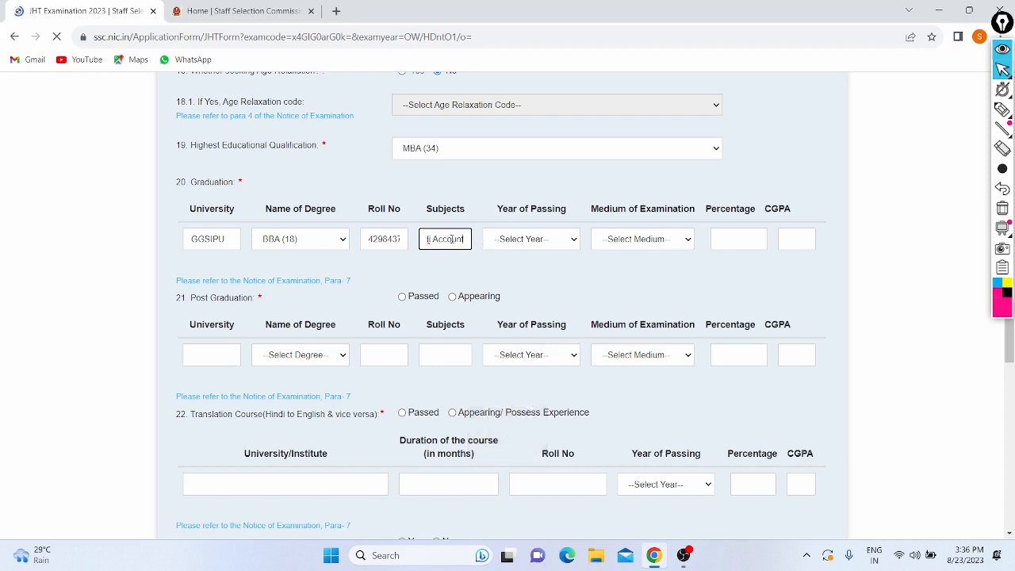
key(Left)
key(Left)
key(Left)
key(Left)
key(Left)
key(Left)
key(Left)
key(Left)
key(Left)
key(Left)
key(Left)
key(Left)
key(Left)
key(Left)
key(Left)
key(Left)
key(Left)
key(Left)
key(Left)
key(Left)
key(Right)
key(Right)
key(Right)
key(Right)
key(Right)
key(Right)
key(Right)
key(Right)
key(Right)
key(Right)
key(Right)
key(Right)
key(Right)
key(Right)
key(Right)
key(Right)
key(Right)
key(Right)
key(Right)
key(Right)
key(Right)
key(Right)
key(Right)
key(Right)
key(Right)
key(Right)
key(Right)
key(Right)
key(Right)
key(Right)
key(Right)
key(Right)
key(Right)
key(Right)
Step: Set the graduation year to 2020, medium to English and percentage to 93
click(539, 237)
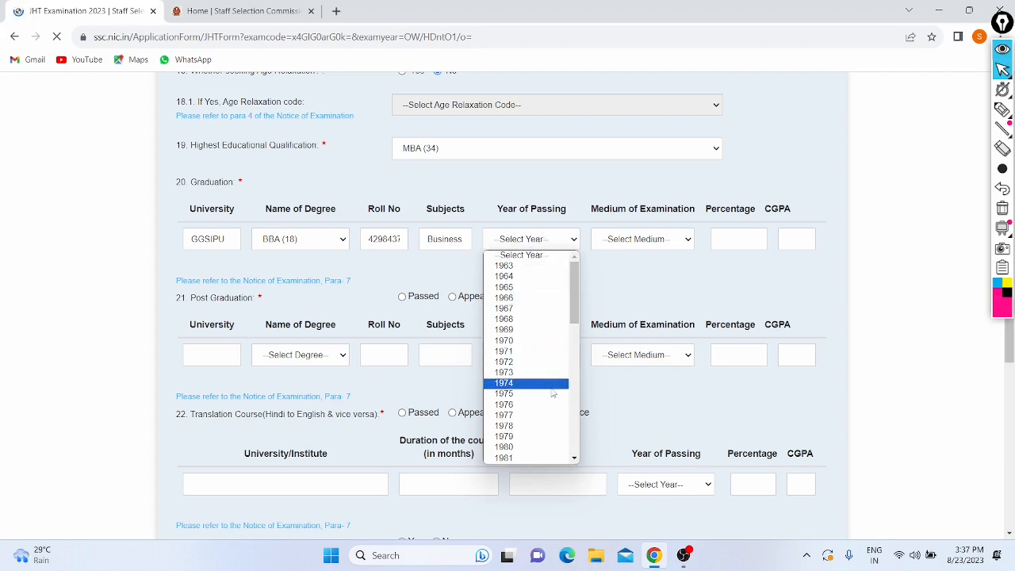
scroll(547, 381, down, 2)
scroll(550, 388, down, 10)
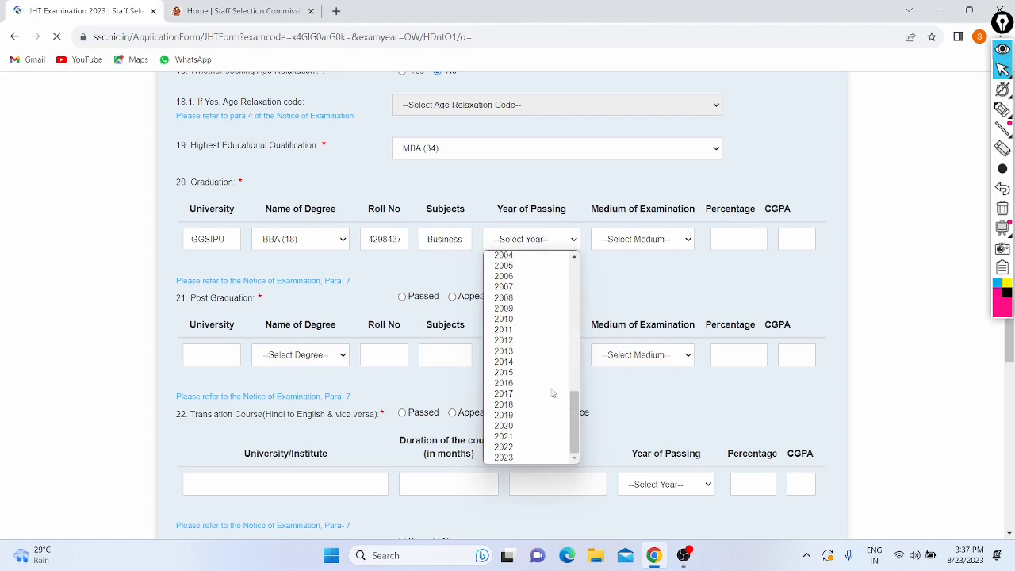
click(525, 426)
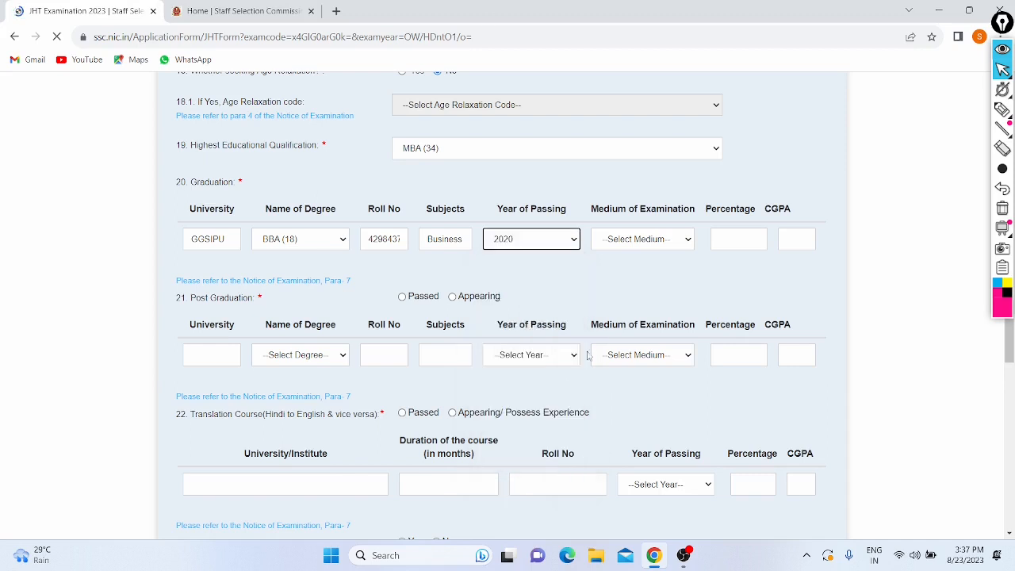
click(626, 240)
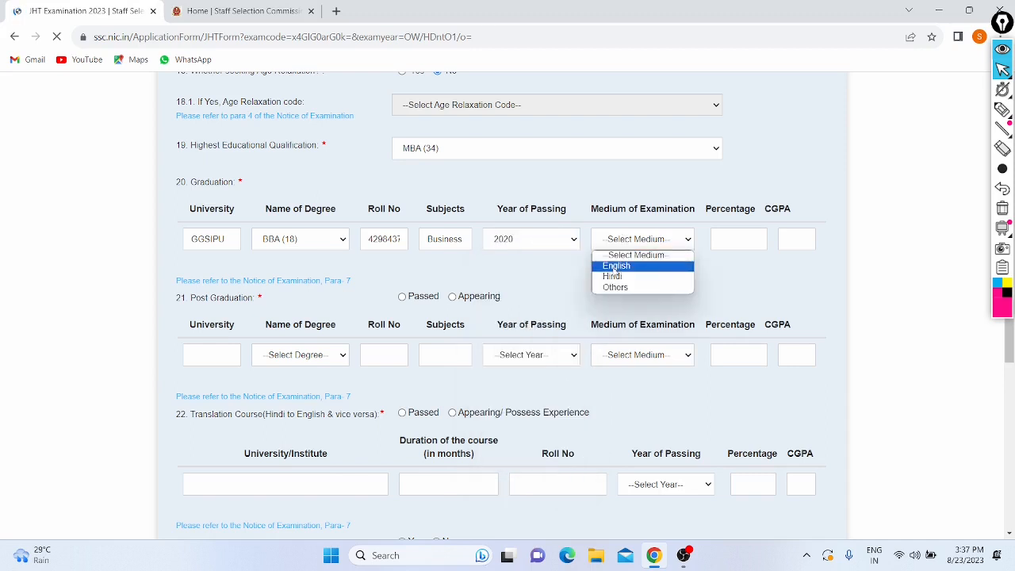
click(616, 266)
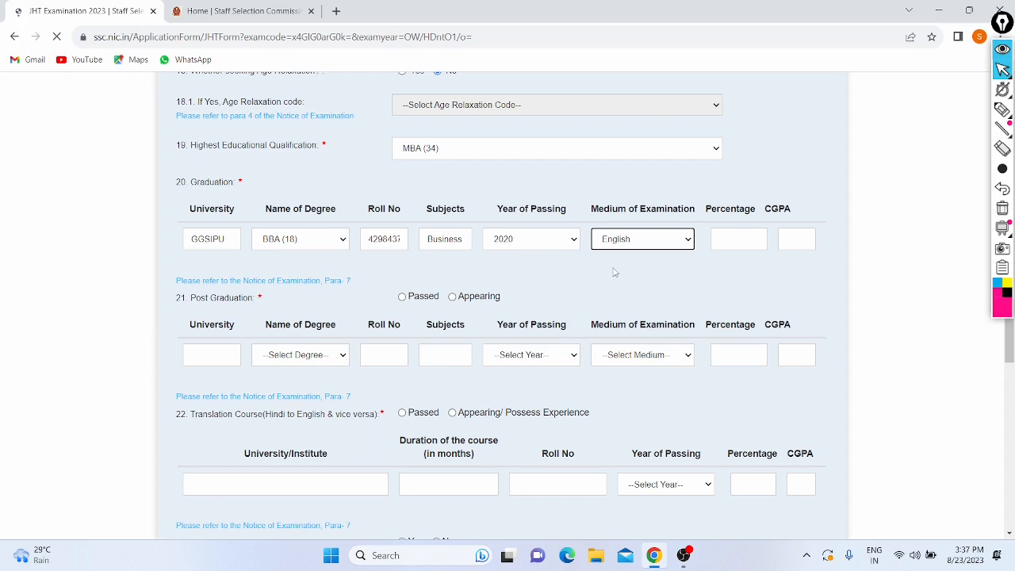
click(745, 240)
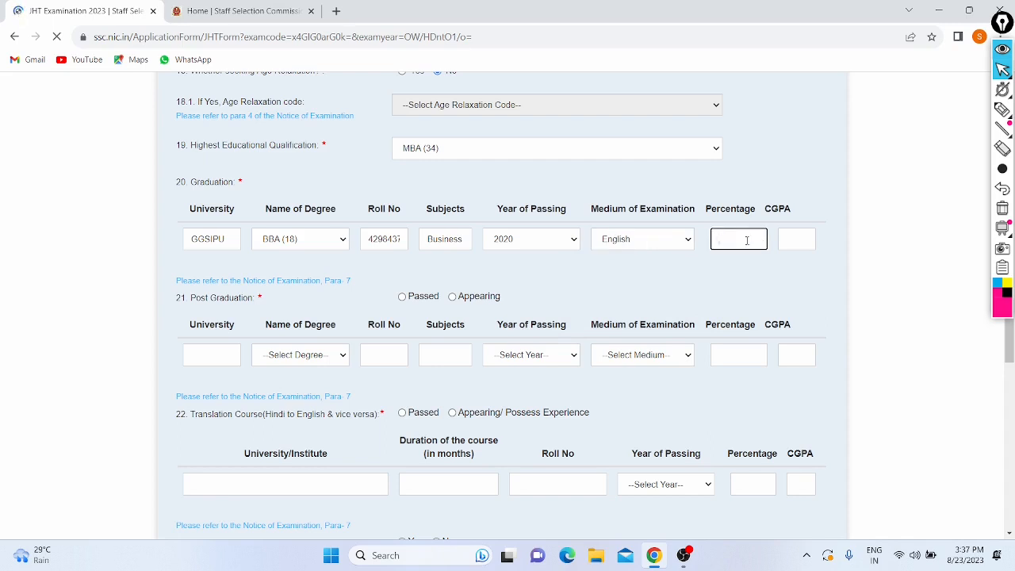
text(93)
click(742, 271)
Step: Mark post graduation as Passed with university DU, degree MBA (34) and the roll number
scroll(285, 319, down, 1)
scroll(252, 208, up, 1)
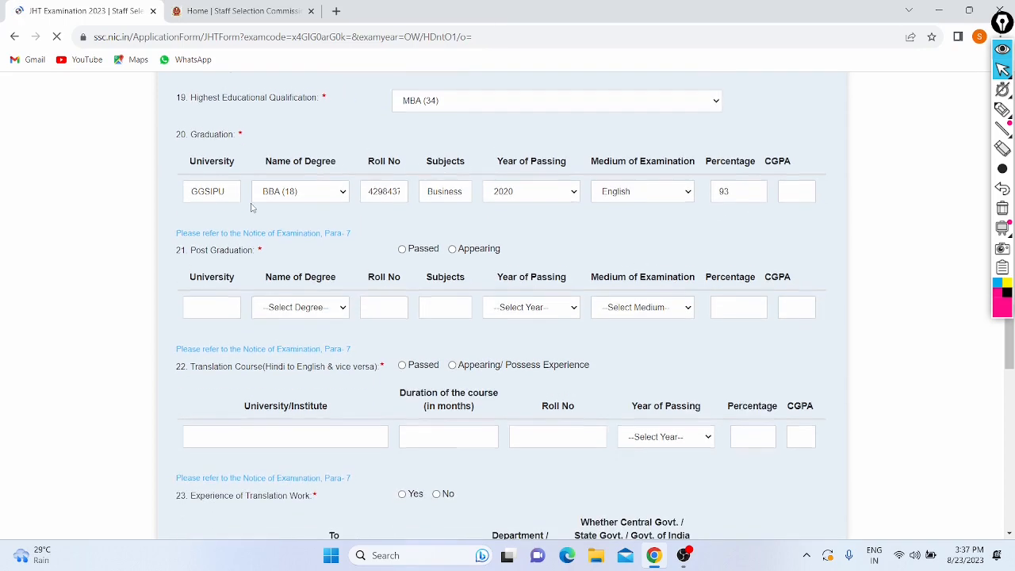
click(452, 249)
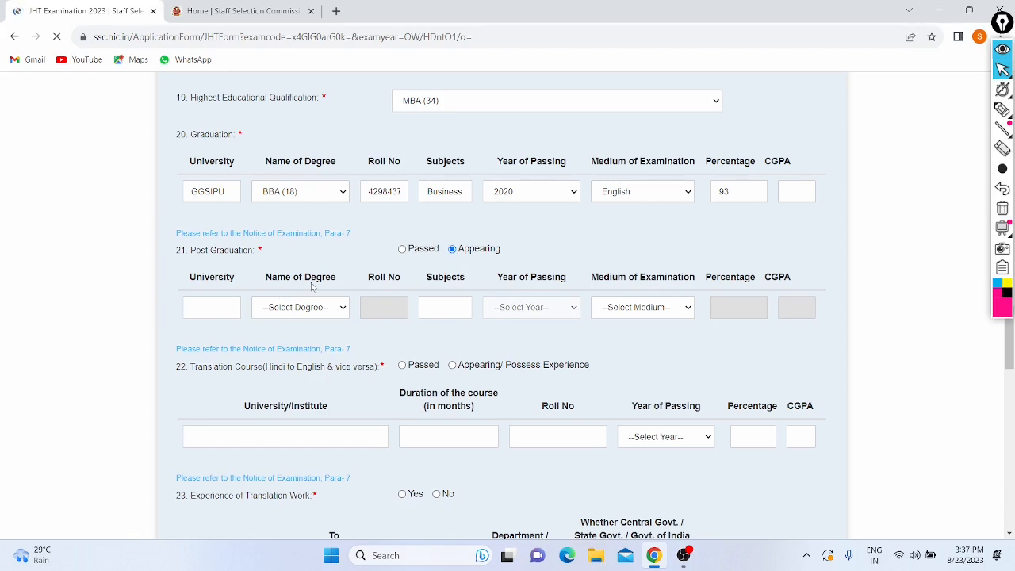
click(402, 250)
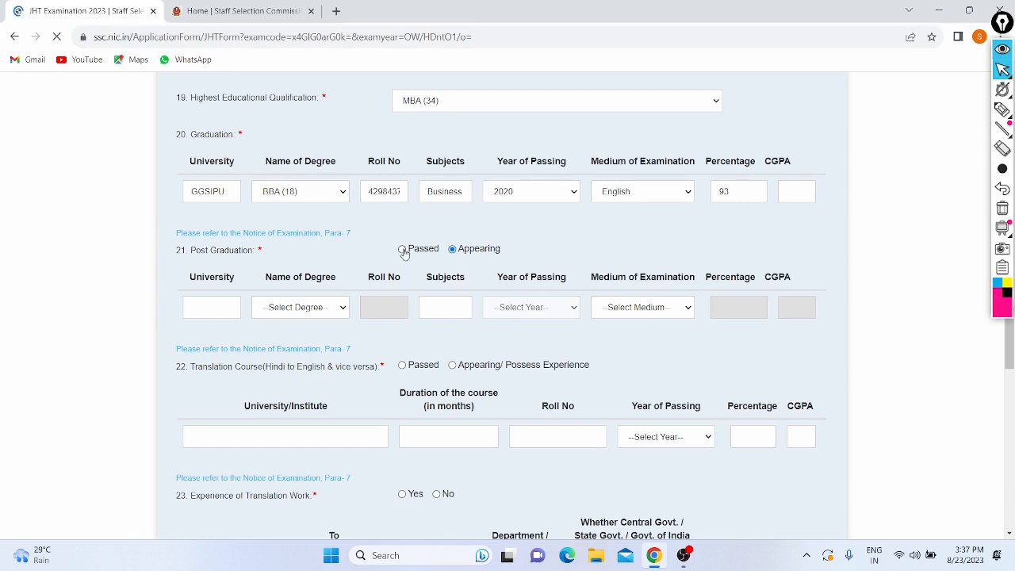
click(204, 309)
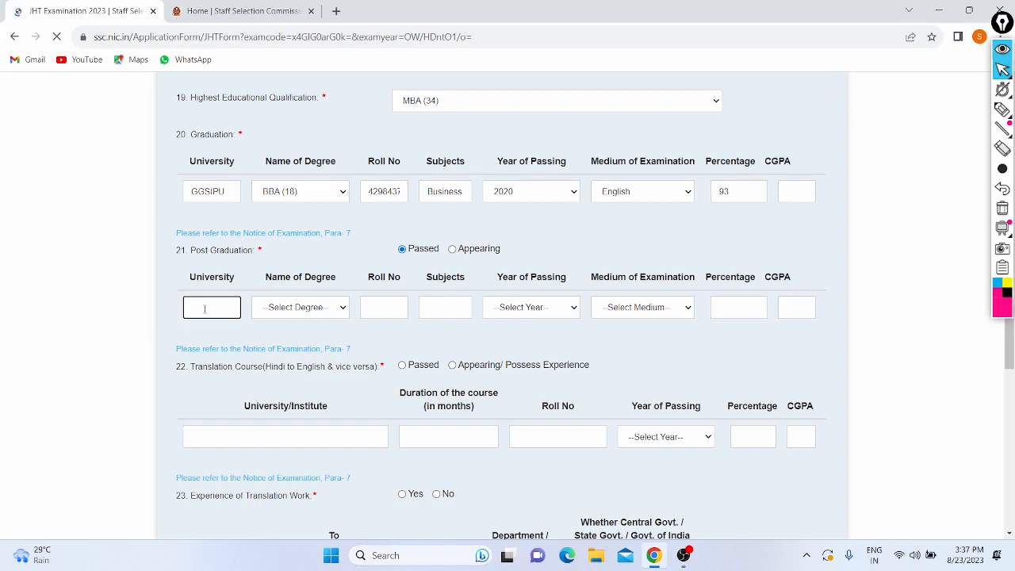
key(Caps_Lock)
text(D)
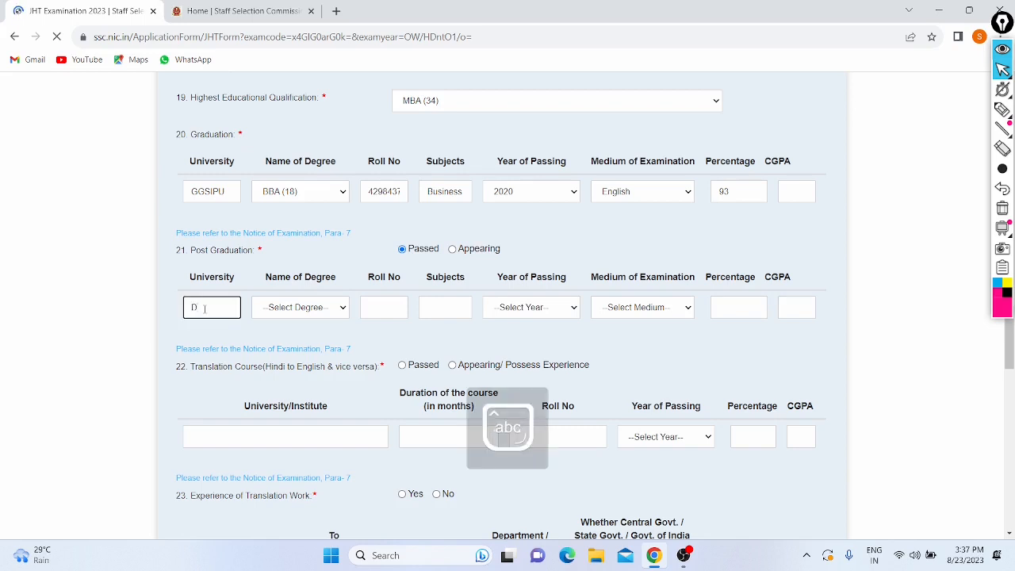
text(U)
key(Caps_Lock)
click(287, 310)
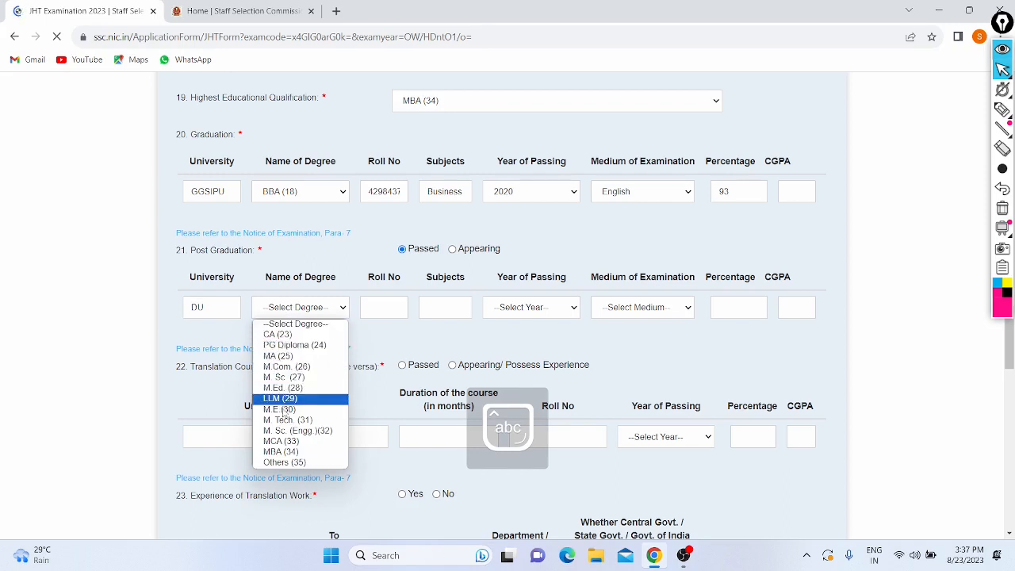
click(286, 453)
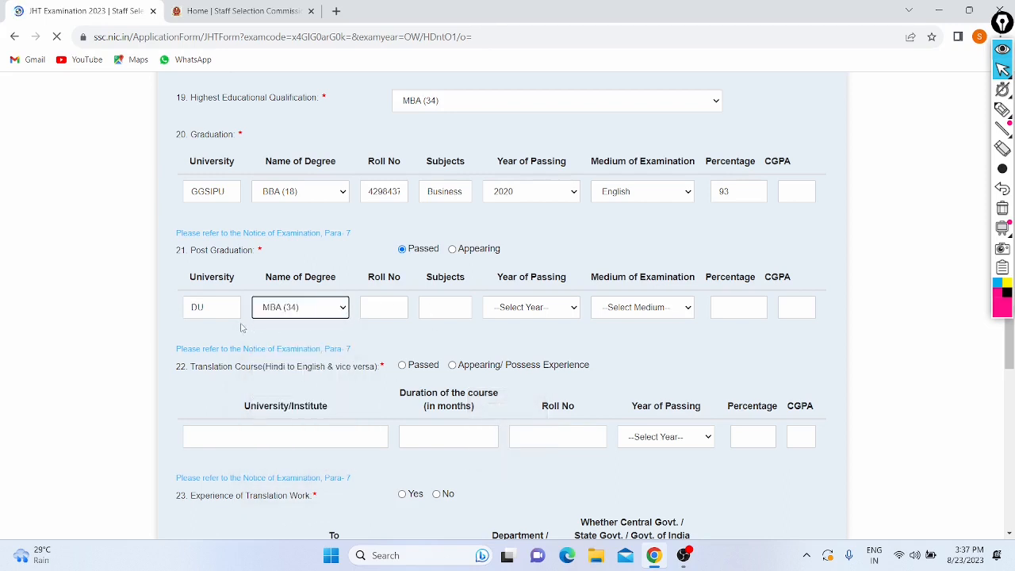
click(377, 303)
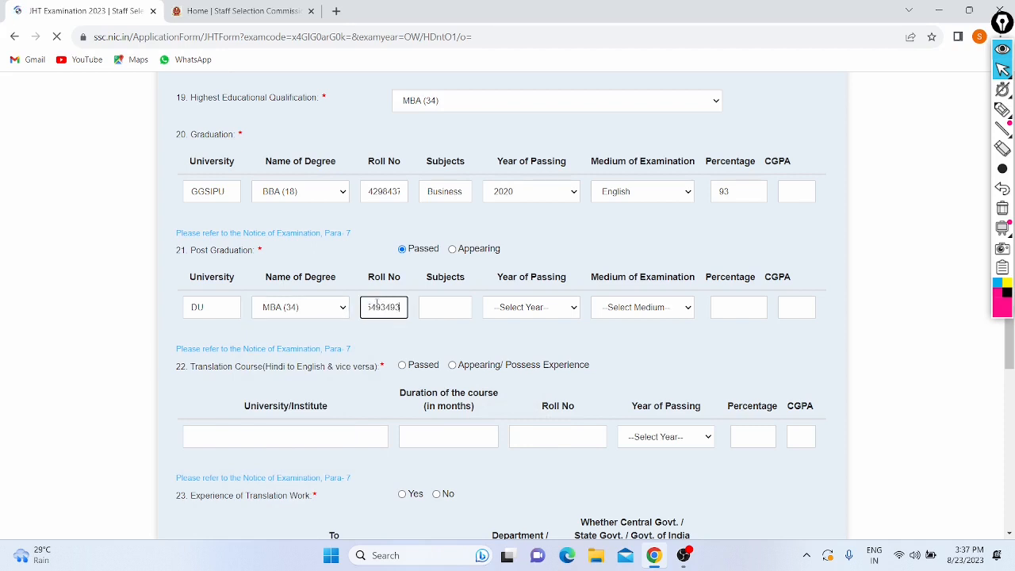
Step: Enter post graduation subjects 'Management Account Maths english hindi', year 2022 and English medium
click(439, 309)
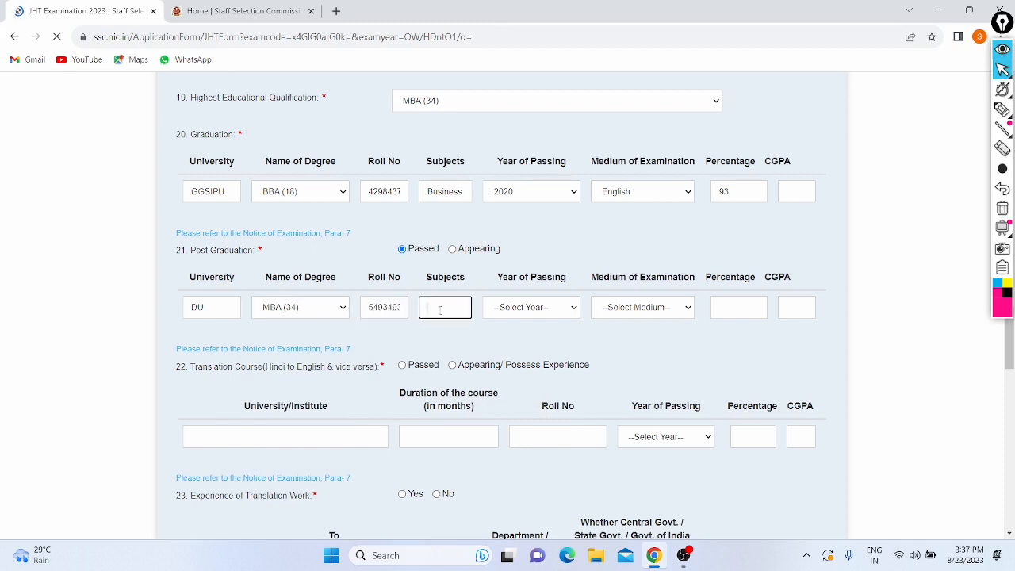
text(Man)
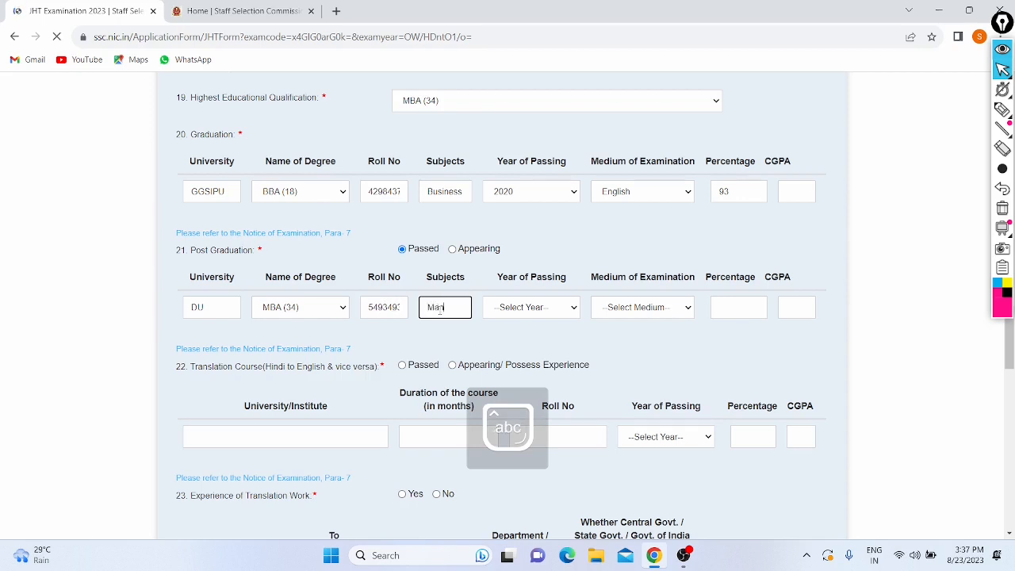
text(agement)
text( Ac)
text(count)
text( Maths)
text( englis)
text(h h)
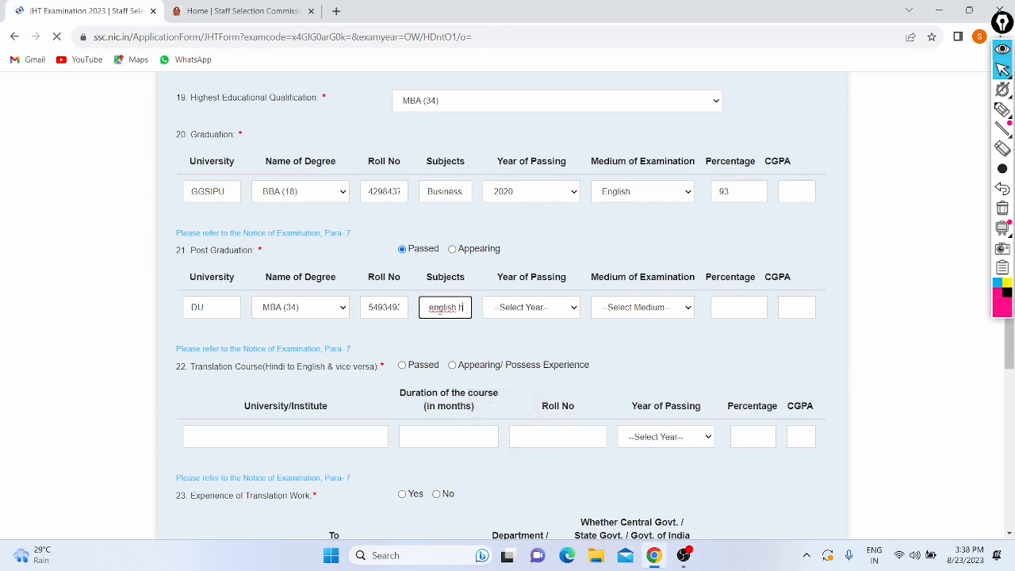
text(indi)
click(513, 309)
scroll(519, 396, down, 10)
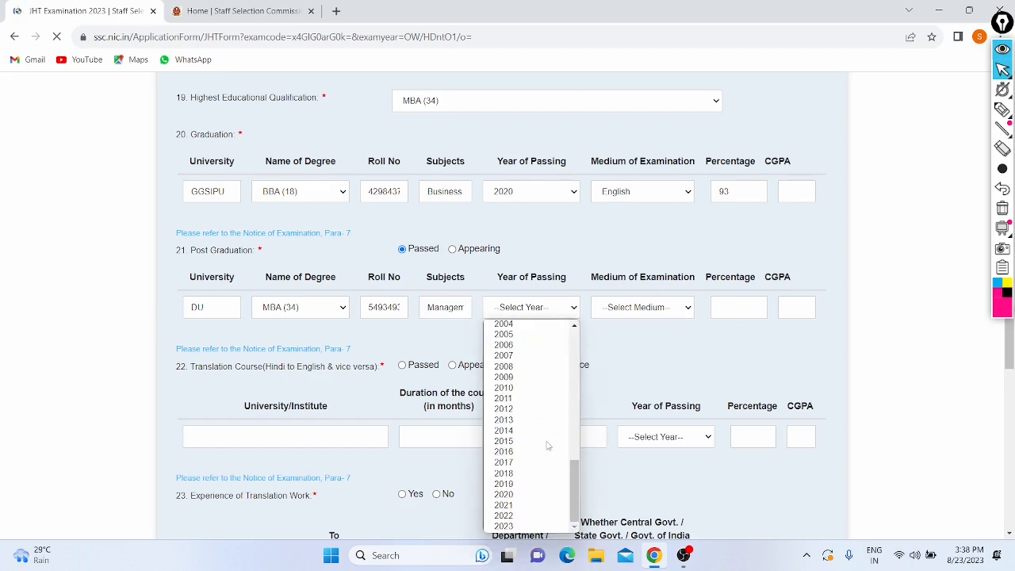
click(513, 517)
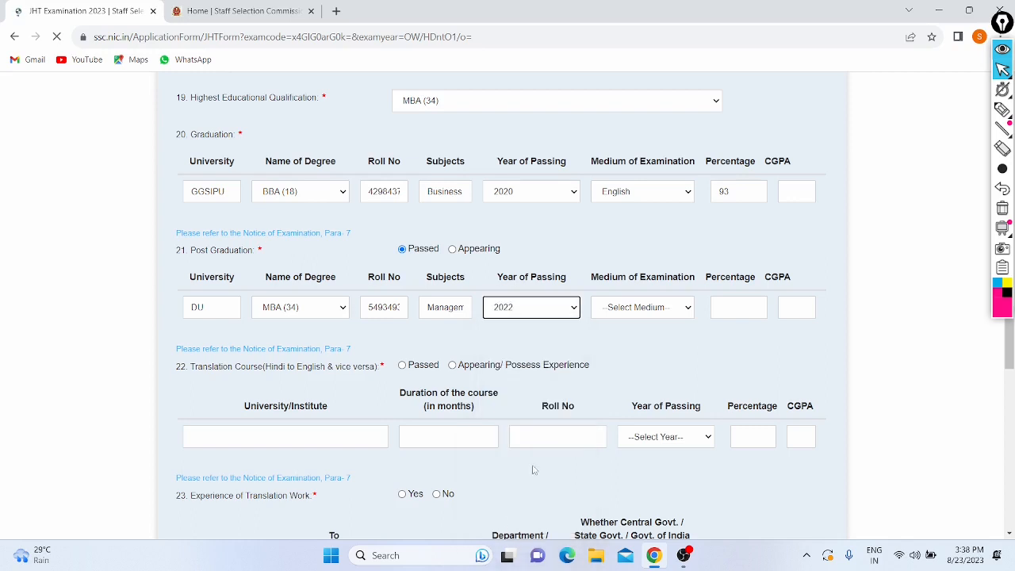
click(643, 306)
click(629, 340)
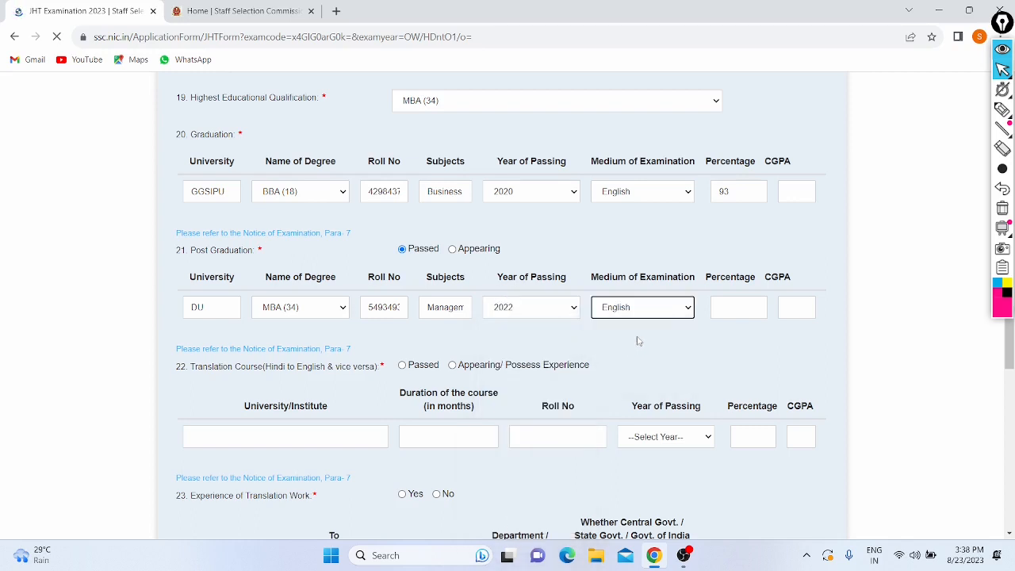
click(725, 306)
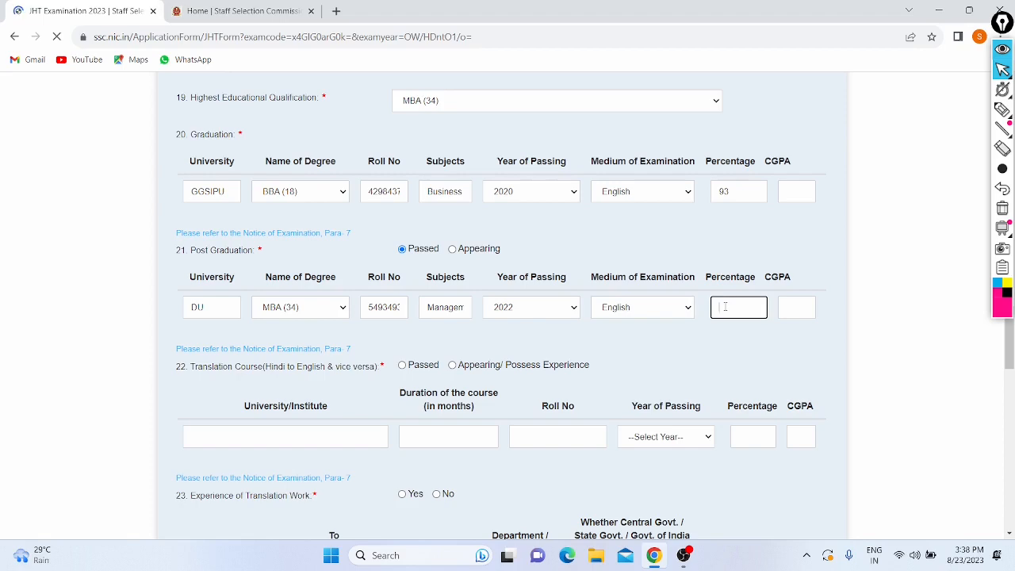
Step: Enter 83 as the post graduation percentage
text(83)
click(668, 369)
scroll(668, 369, down, 2)
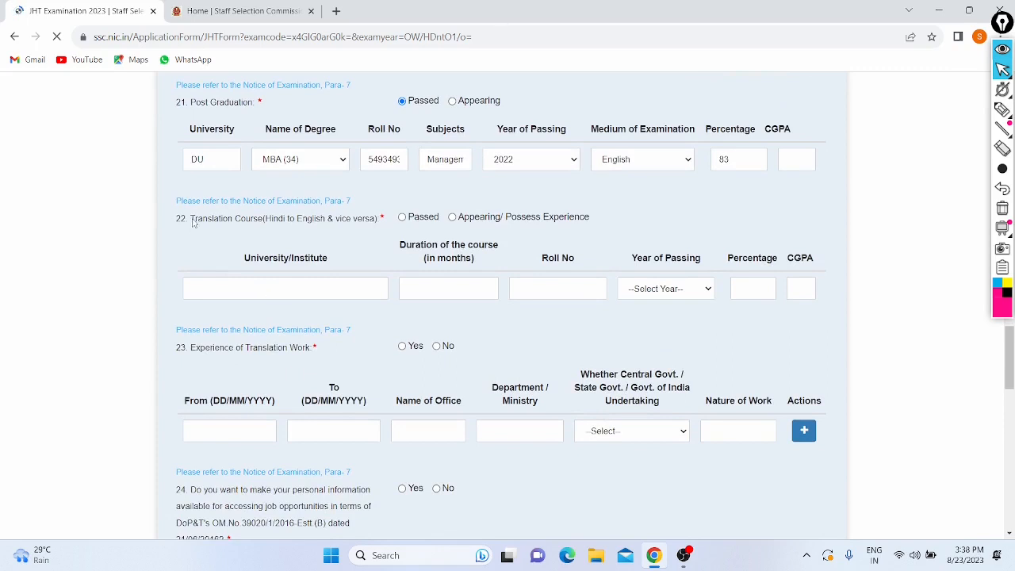
drag(192, 222, 318, 227)
click(380, 228)
Step: Mark the translation course as Passed with institute DU and a 12-month duration
click(402, 218)
click(351, 286)
key(Caps_Lock)
text(DU)
key(Caps_Lock)
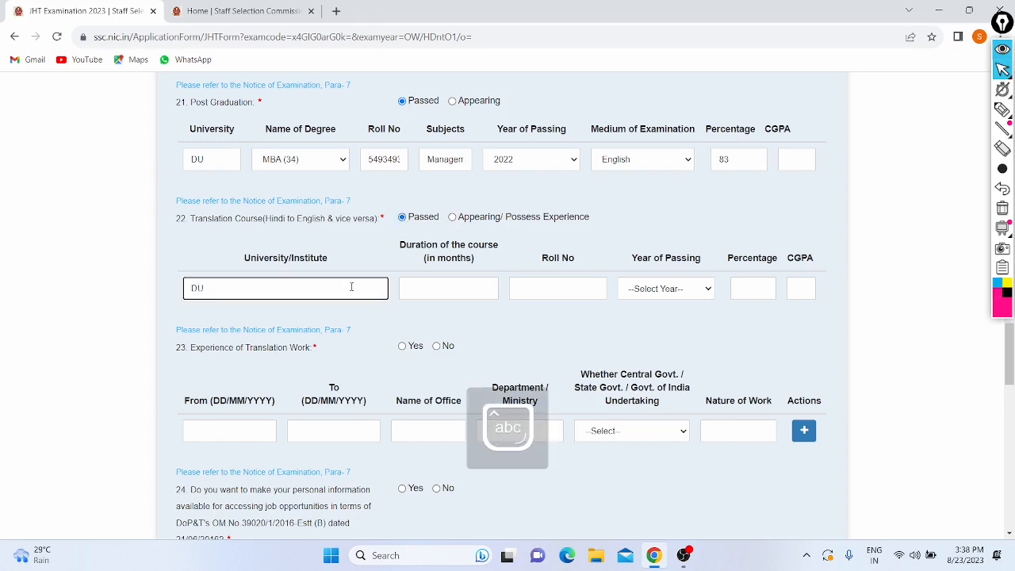
click(442, 286)
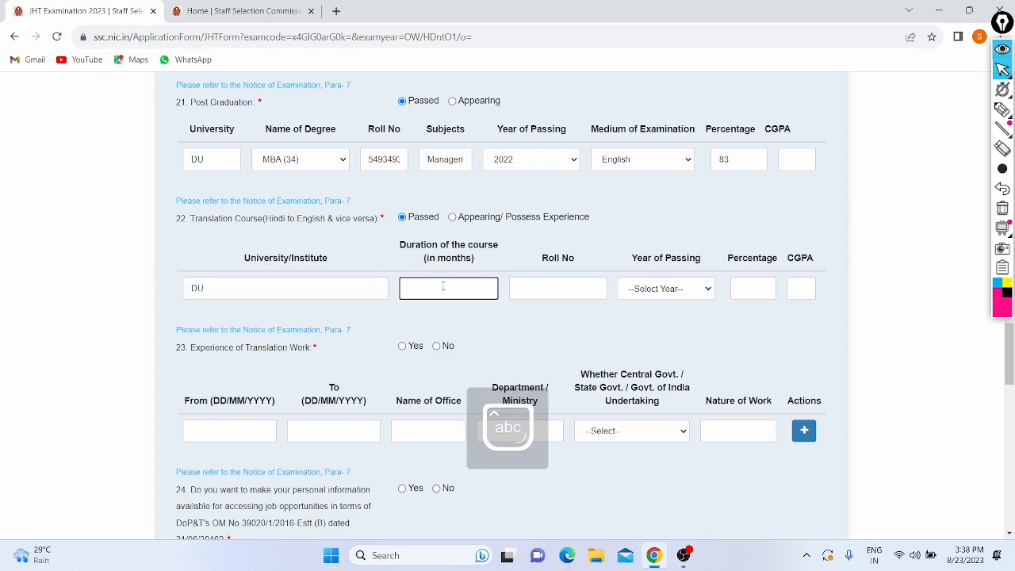
text(24)
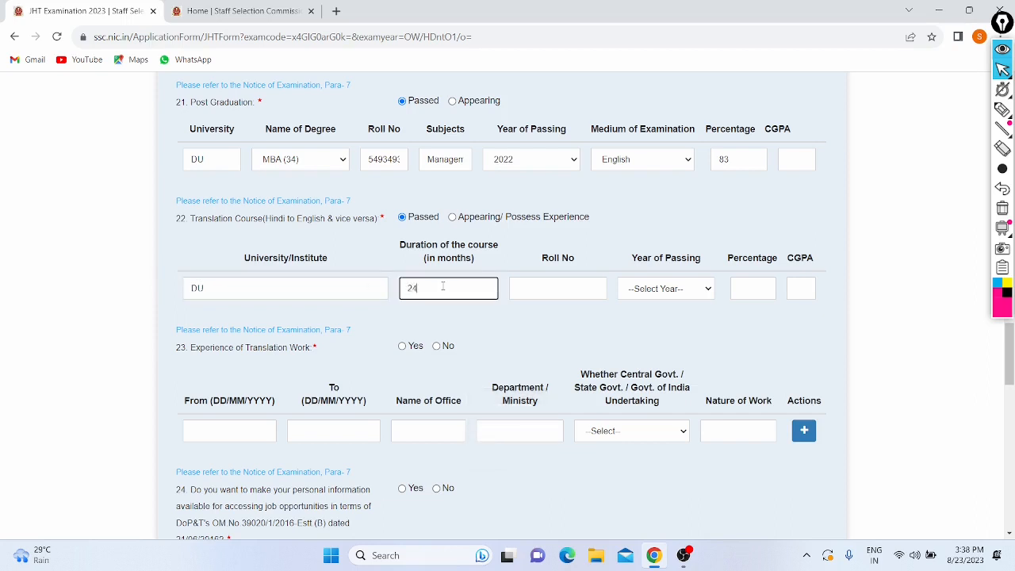
key(BackSpace)
key(BackSpace)
text(12)
Step: Enter the course roll number, passing year 2022 and 76 percent
click(534, 289)
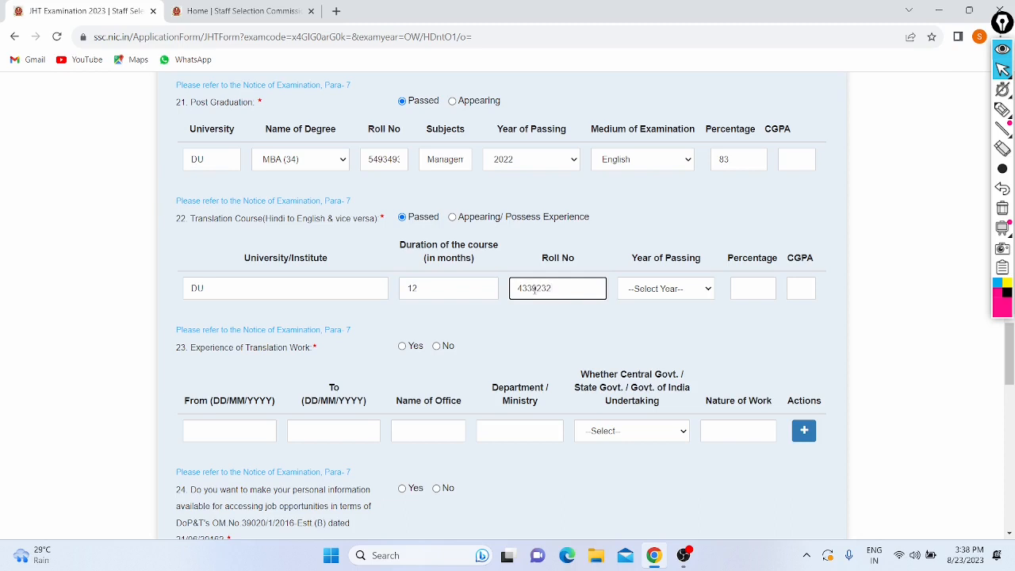
click(659, 287)
scroll(642, 445, down, 10)
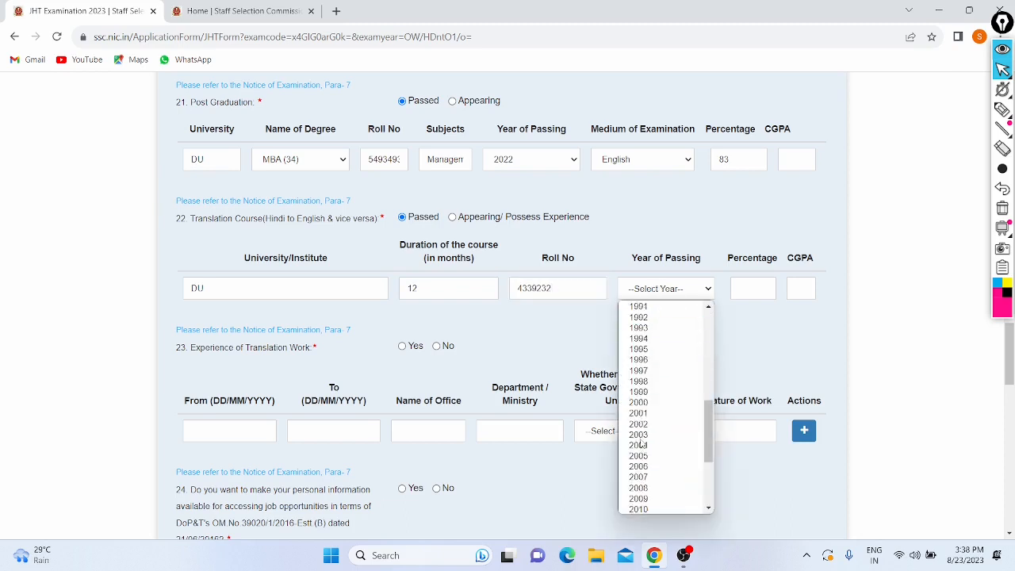
scroll(642, 446, down, 4)
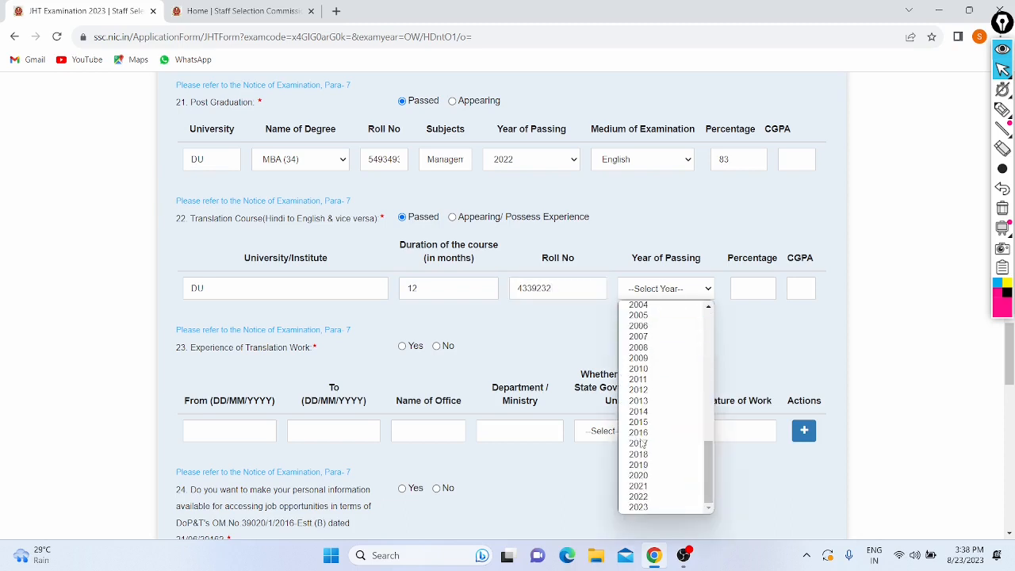
click(636, 497)
click(749, 291)
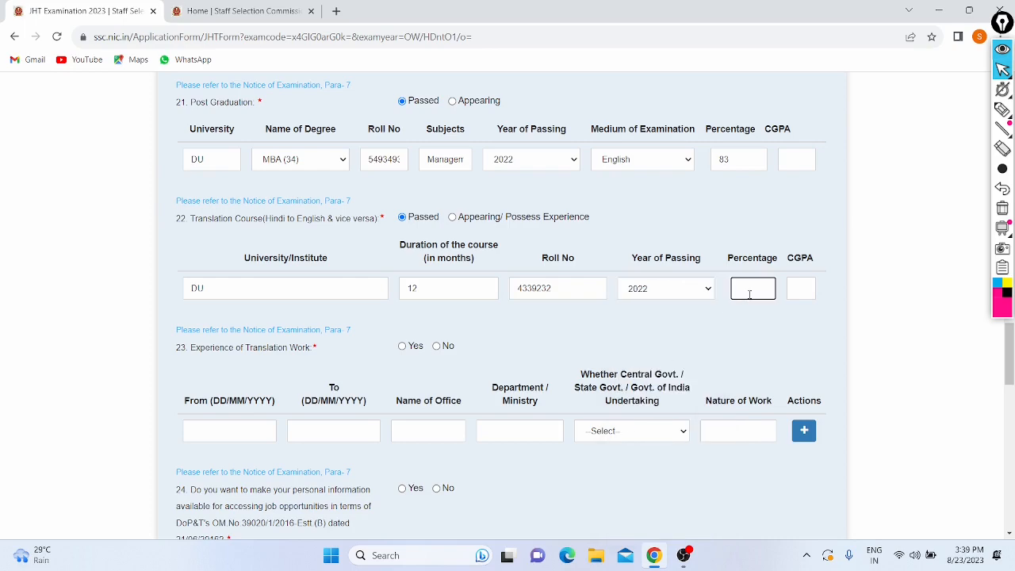
text(76)
click(721, 335)
scroll(721, 335, down, 3)
scroll(292, 199, up, 1)
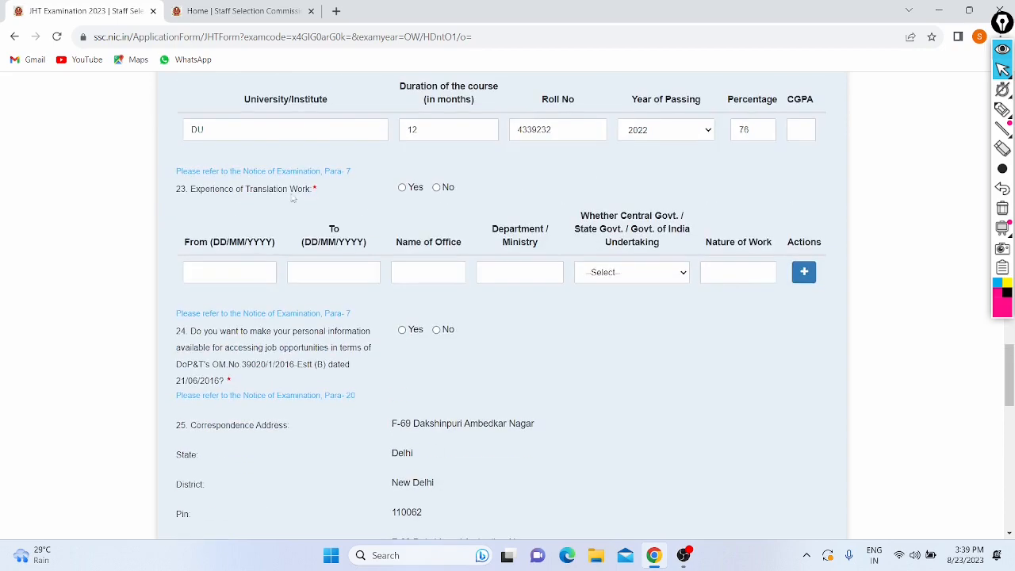
scroll(295, 210, up, 1)
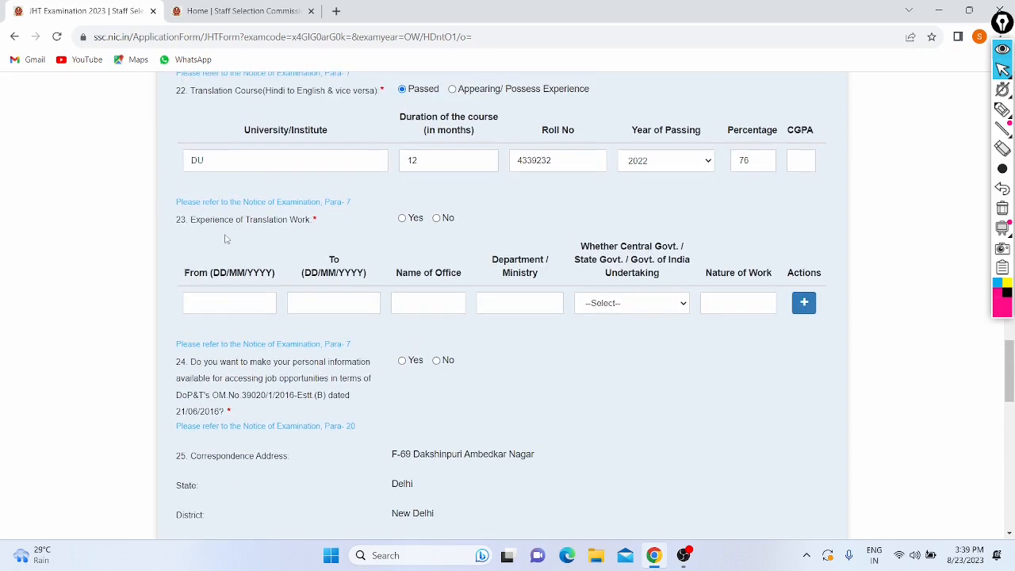
Step: Answer No to translation work experience after briefly trying Yes, and No to information sharing
click(437, 219)
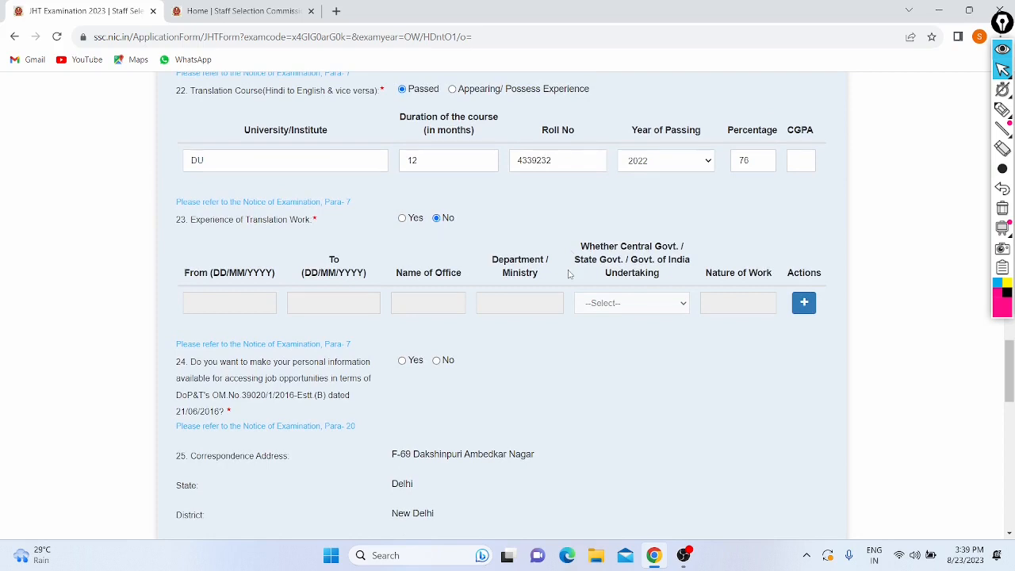
drag(588, 247, 641, 302)
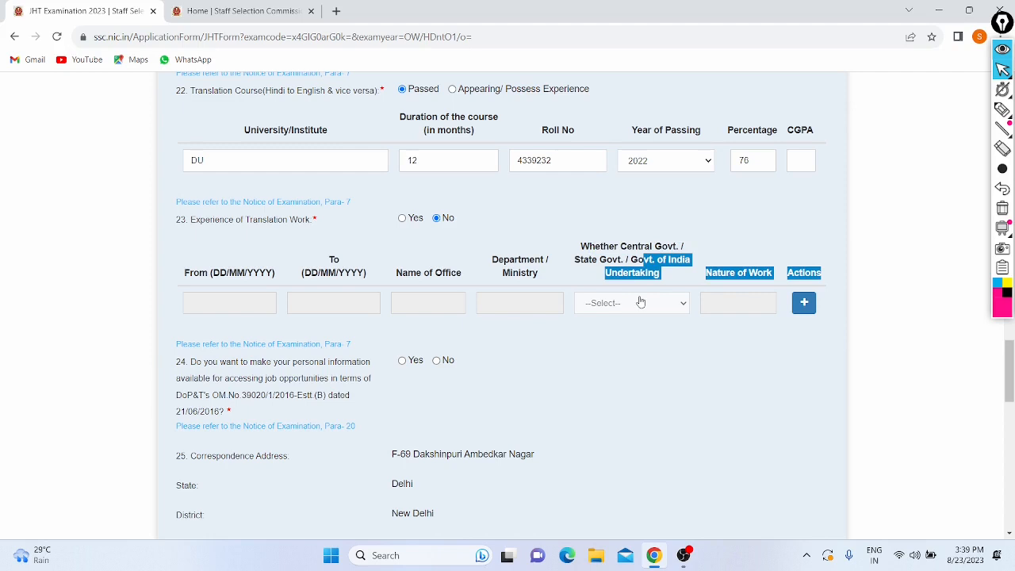
click(749, 233)
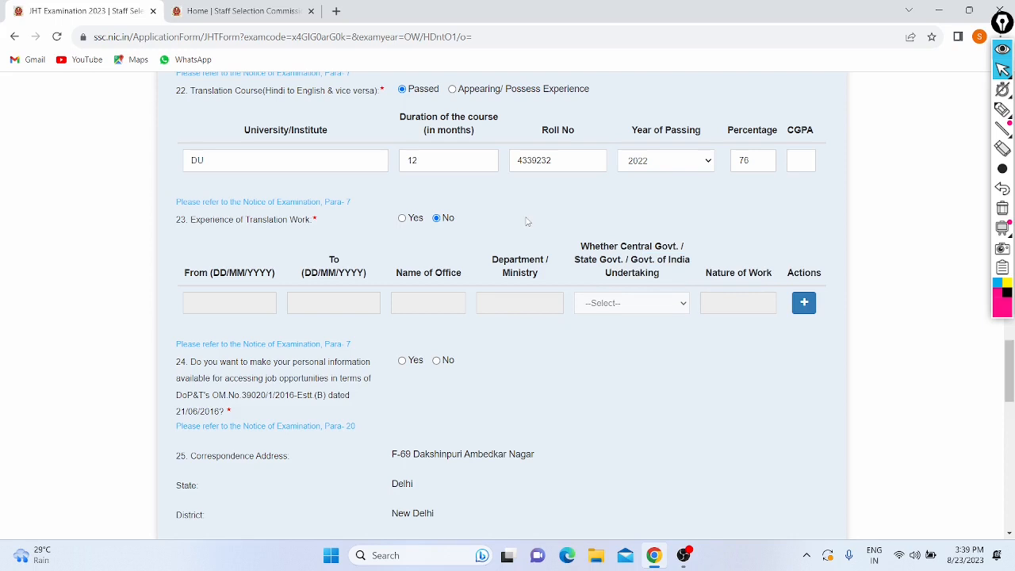
click(402, 220)
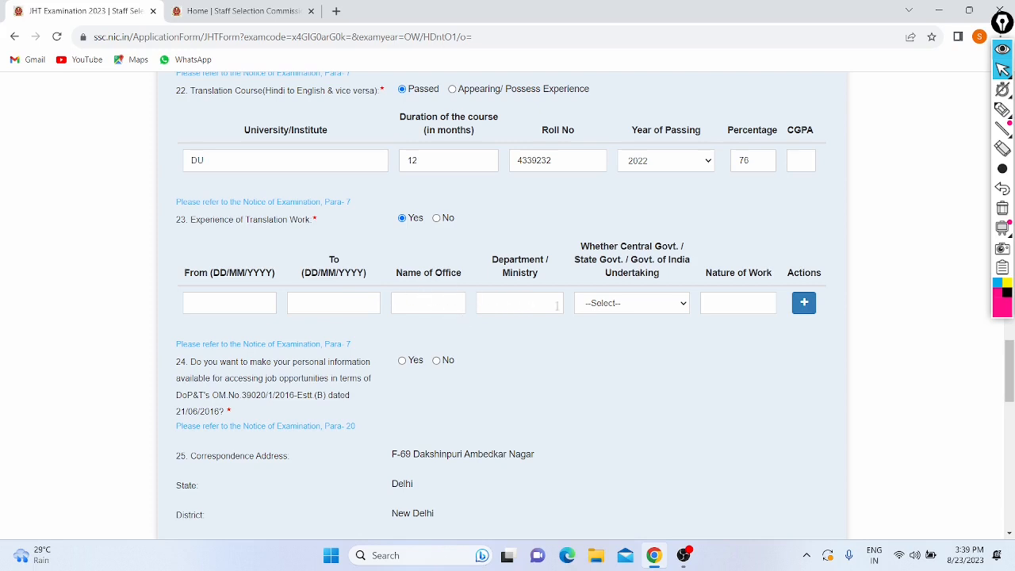
click(608, 309)
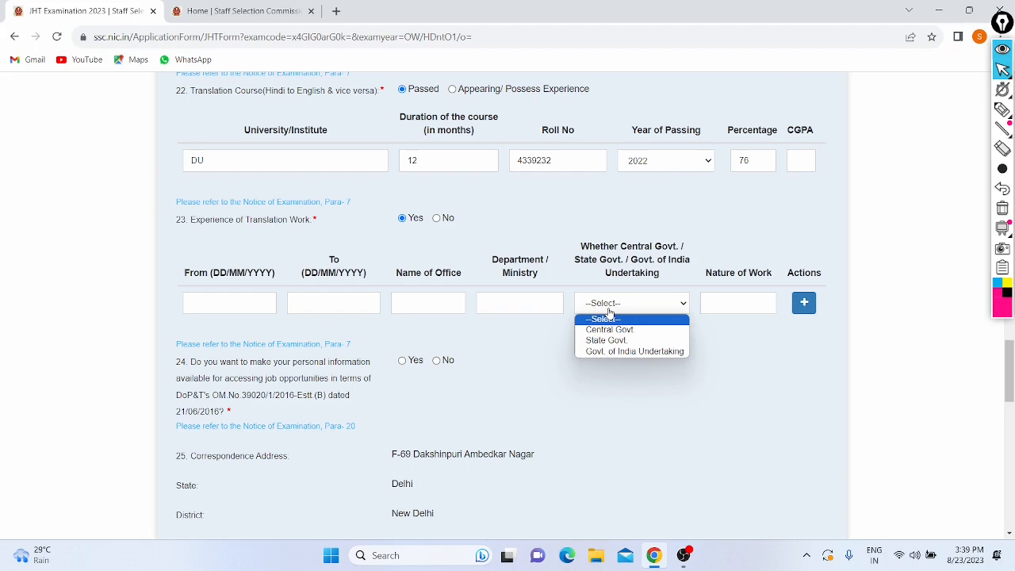
click(553, 337)
click(437, 218)
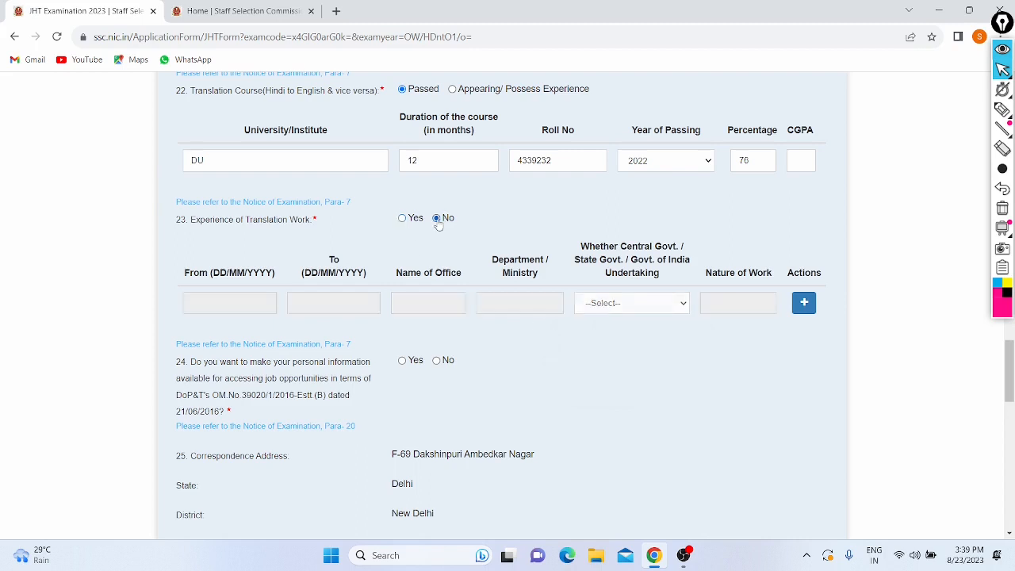
scroll(426, 248, down, 2)
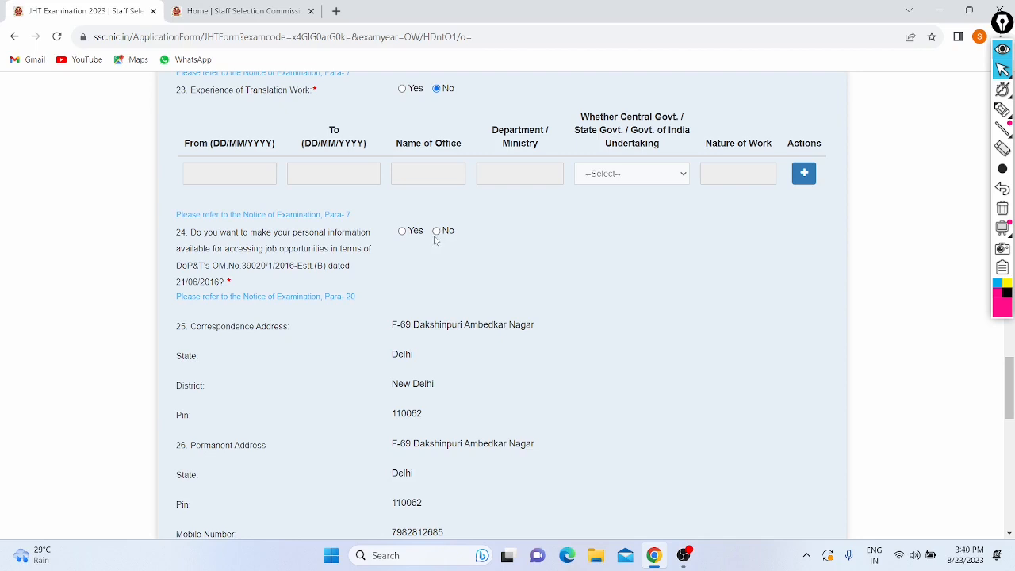
click(436, 231)
Step: Upload Donald.jpg from the Home folder as the candidate photograph
scroll(376, 265, down, 5)
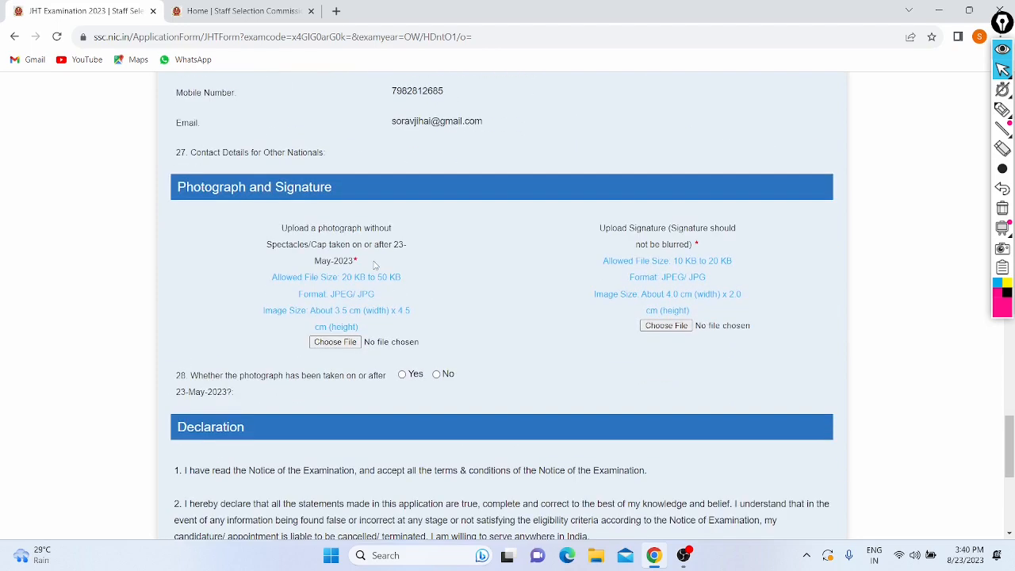
click(357, 343)
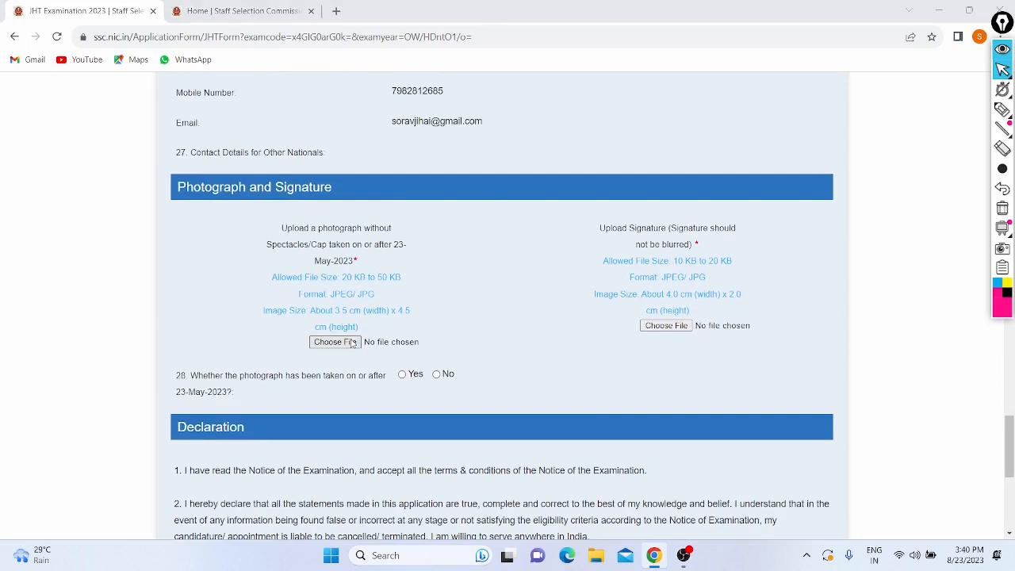
click(491, 10)
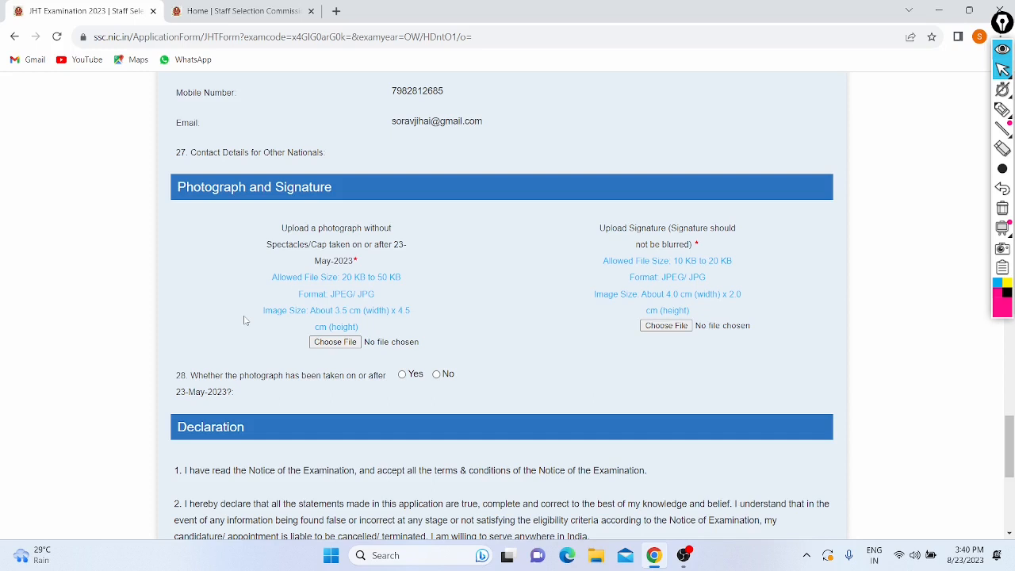
click(336, 342)
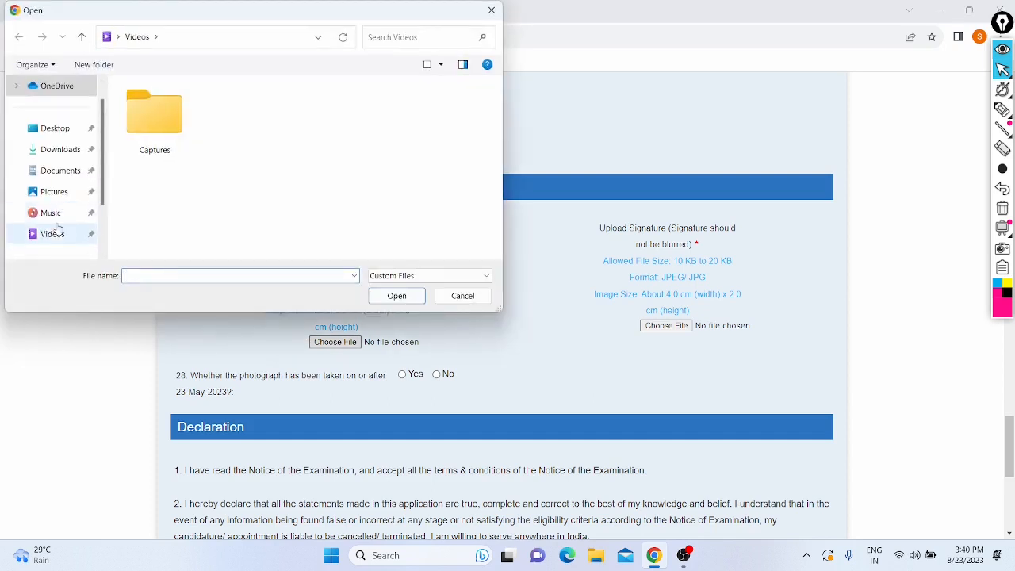
click(61, 194)
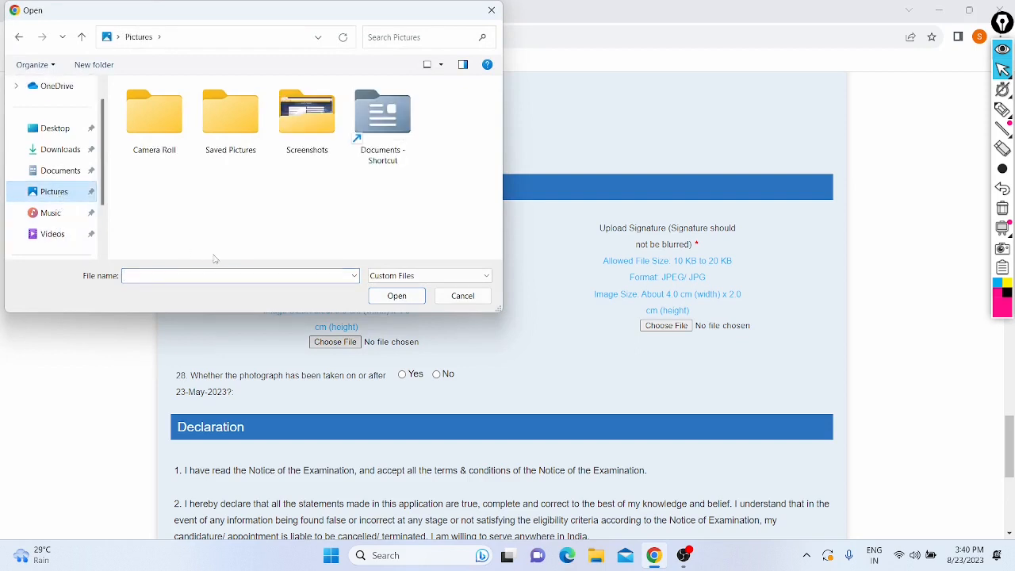
scroll(66, 150, down, 2)
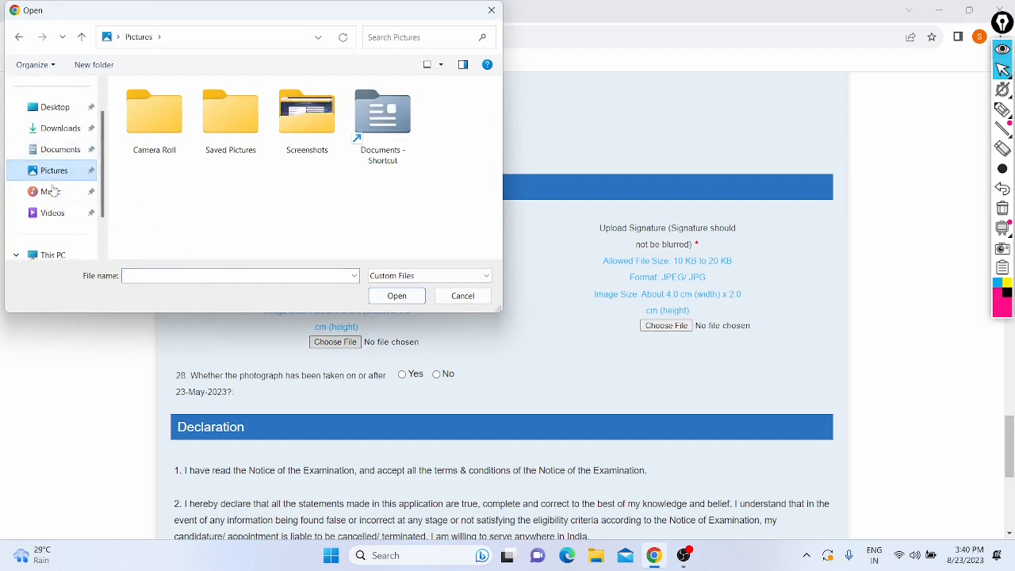
scroll(59, 174, up, 3)
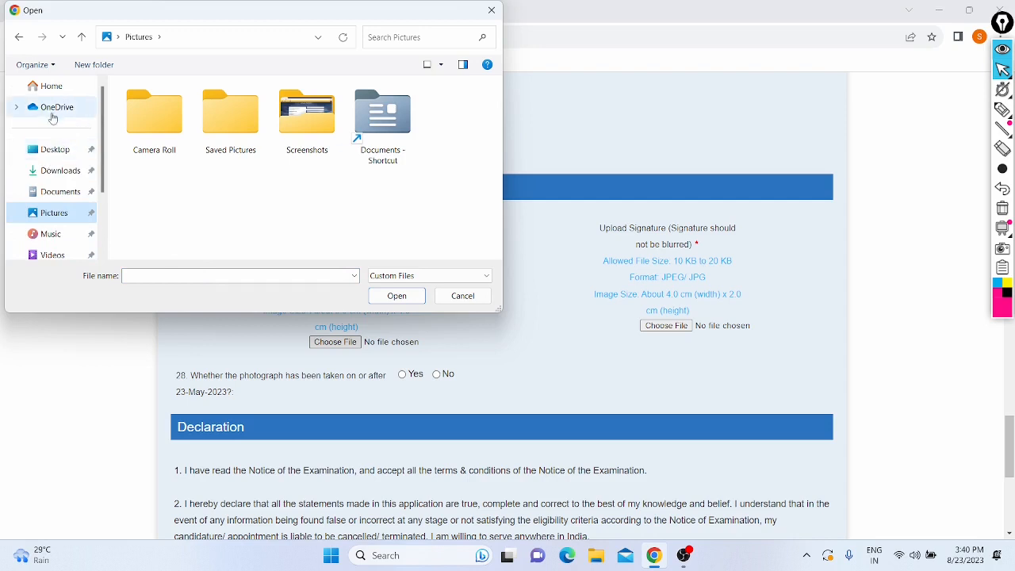
click(51, 86)
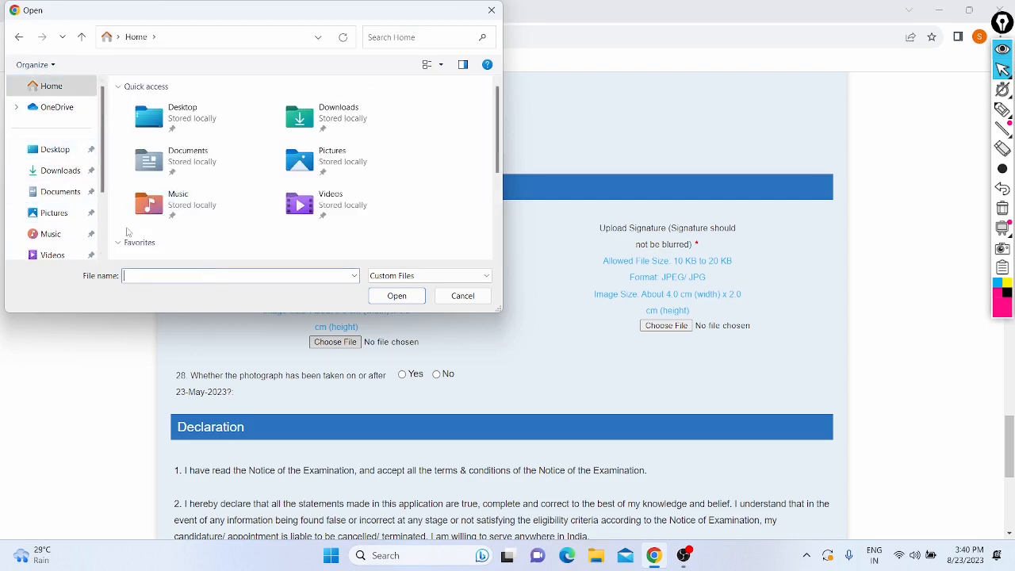
text(don)
key(Down)
key(Return)
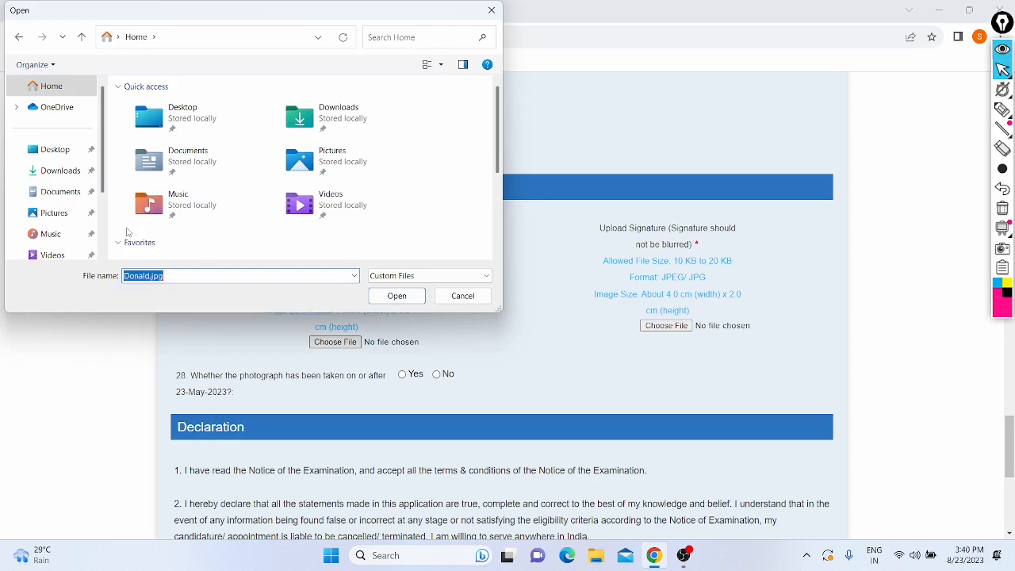
key(Return)
Step: Attach signature.jpg from Downloads as the signature image
scroll(277, 246, down, 1)
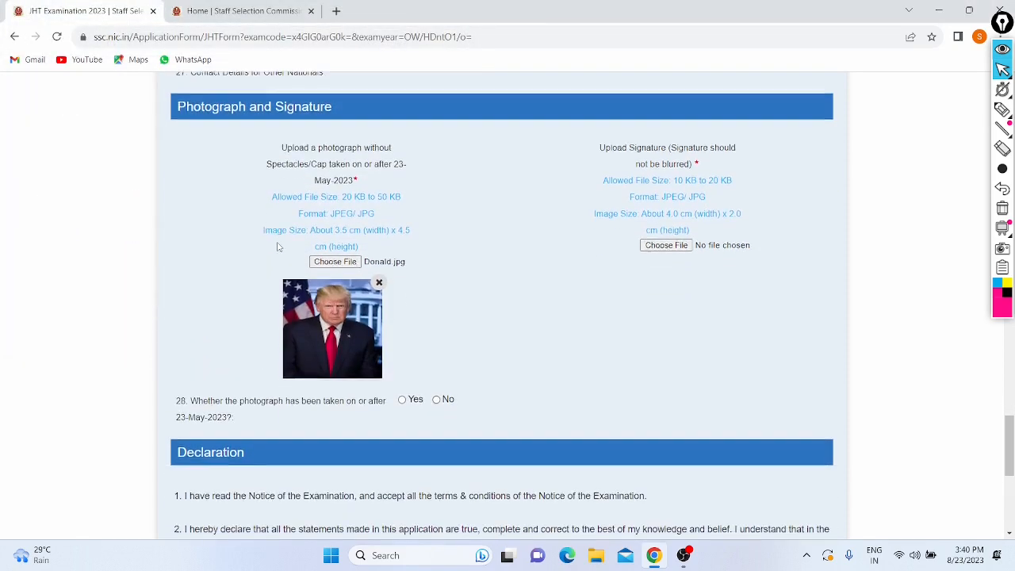
click(666, 244)
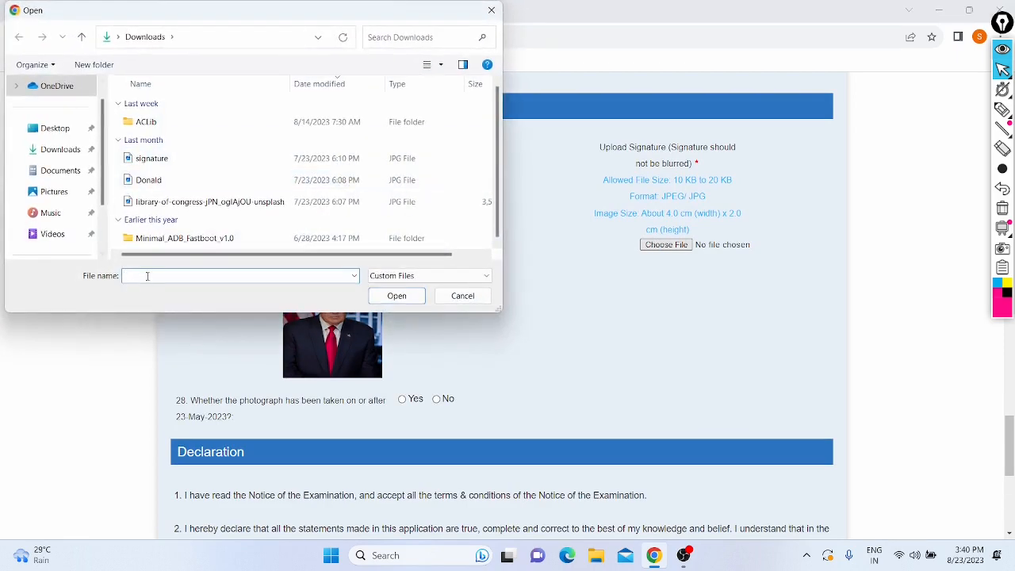
click(162, 162)
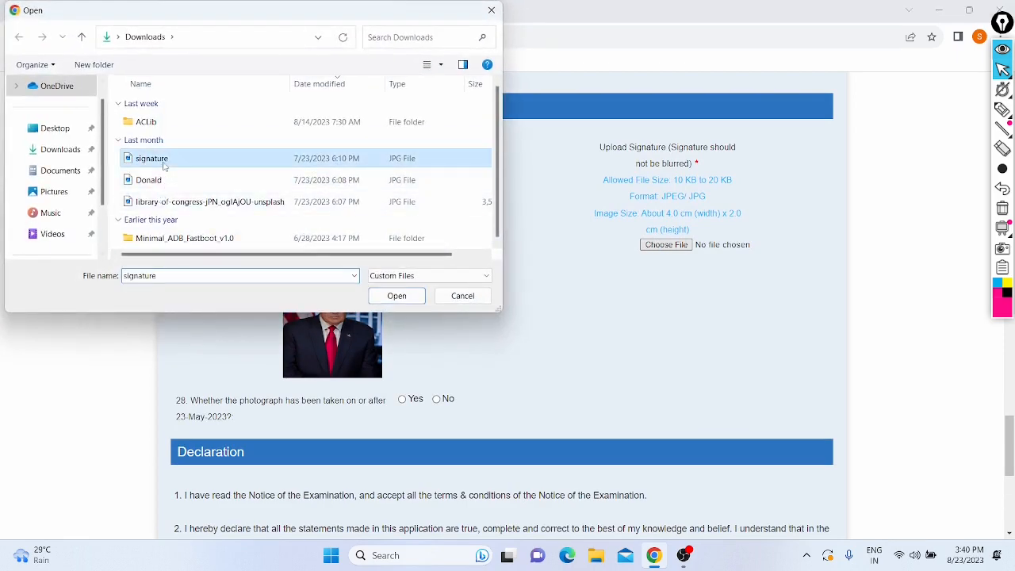
click(400, 301)
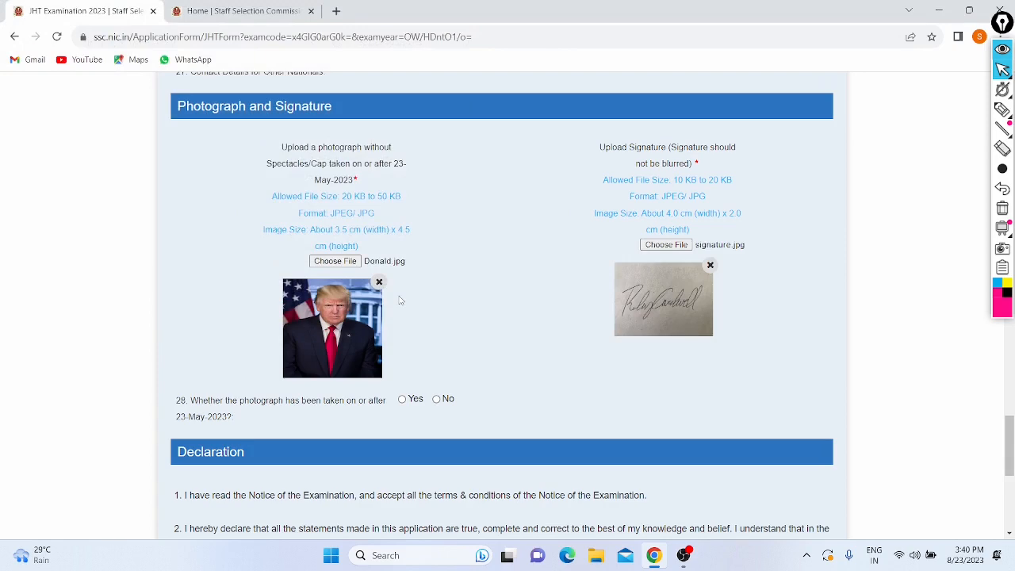
Step: Answer question 28 (photo taken on or after 23-May-2023) Yes, after dismissing the No warning
scroll(400, 300, down, 1)
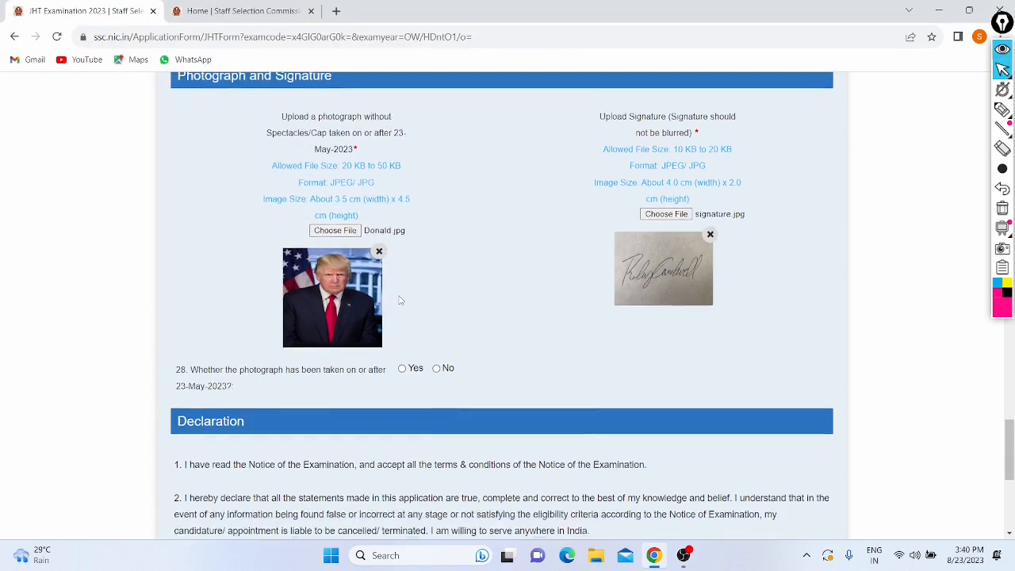
scroll(543, 253, down, 2)
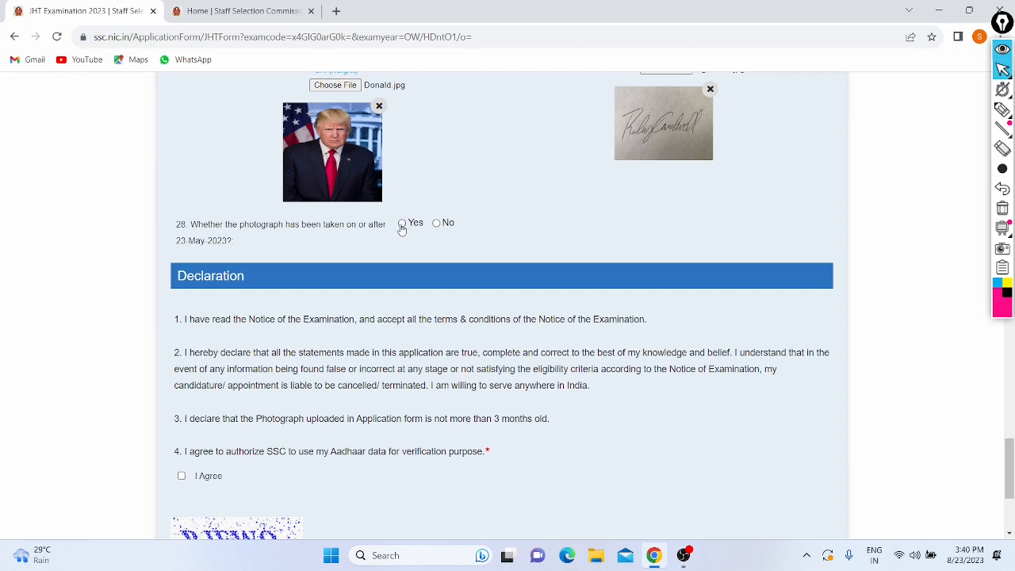
click(435, 225)
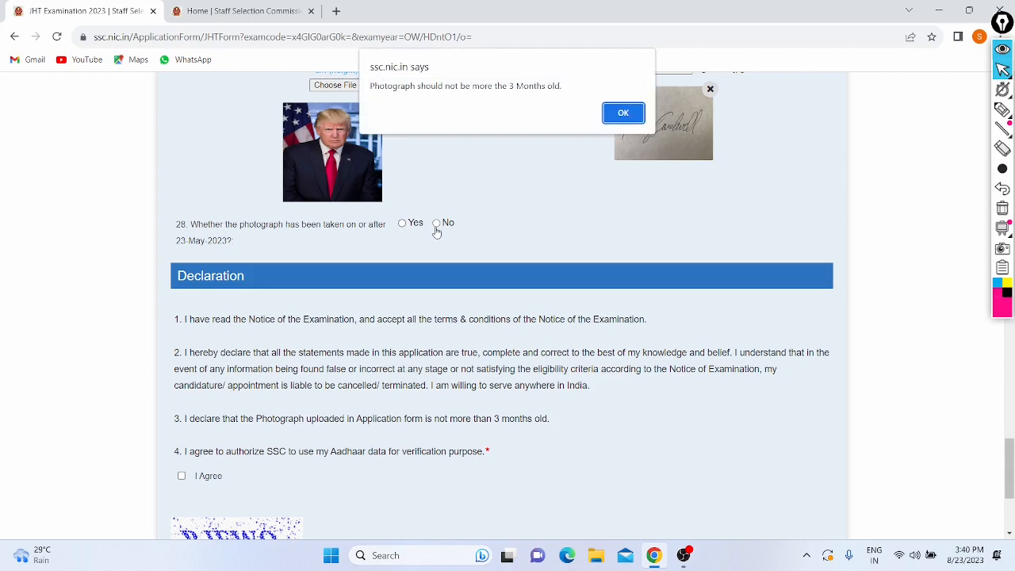
click(631, 114)
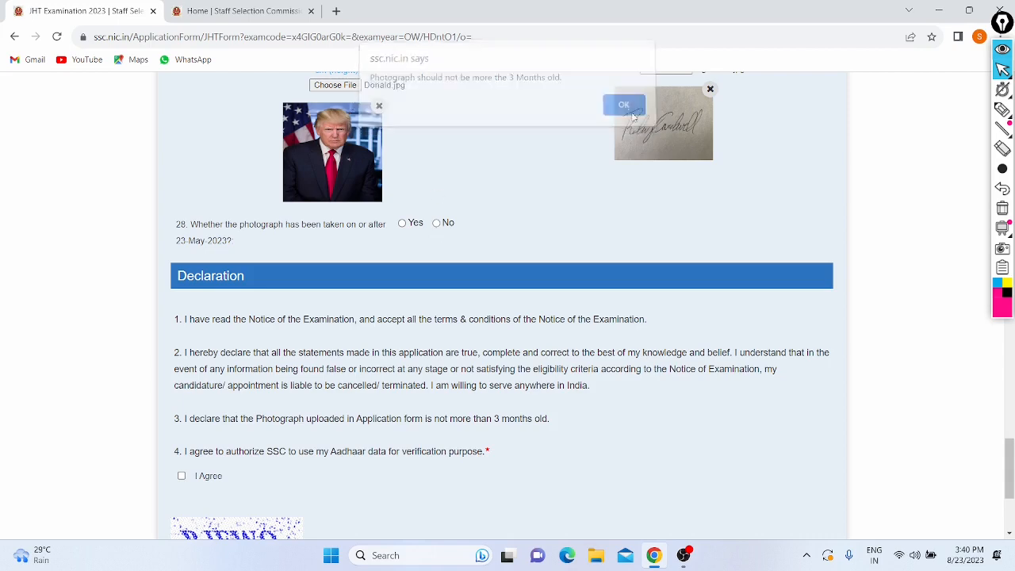
click(402, 223)
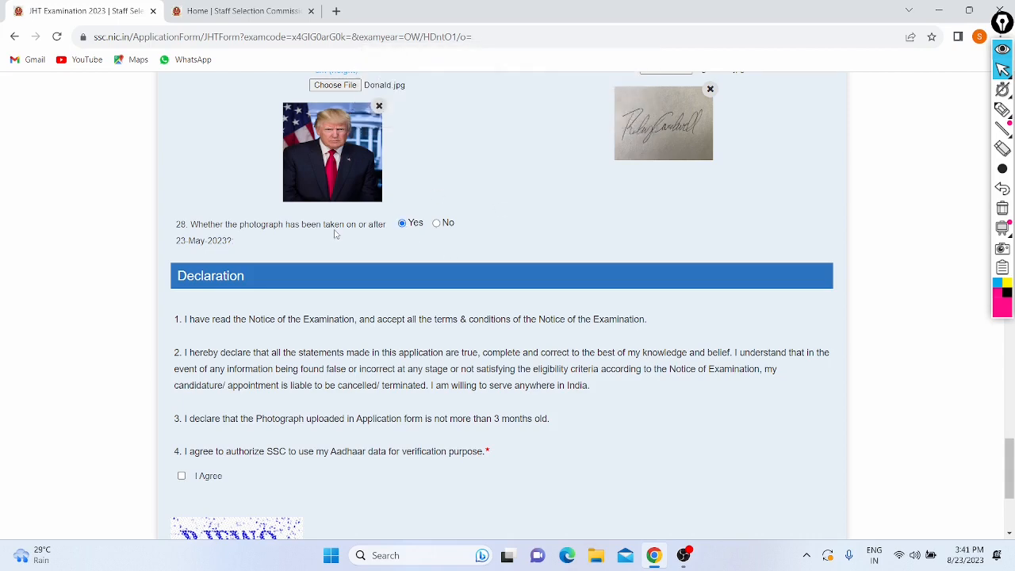
scroll(334, 233, down, 3)
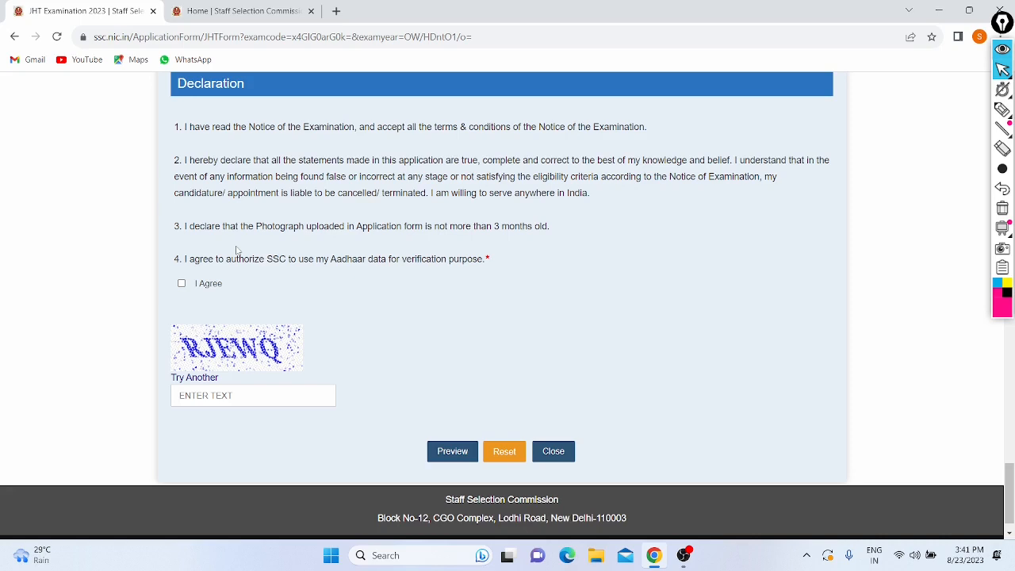
Step: Tick the Aadhaar verification consent, enter the captcha in capitals, and preview the application
scroll(236, 250, down, 1)
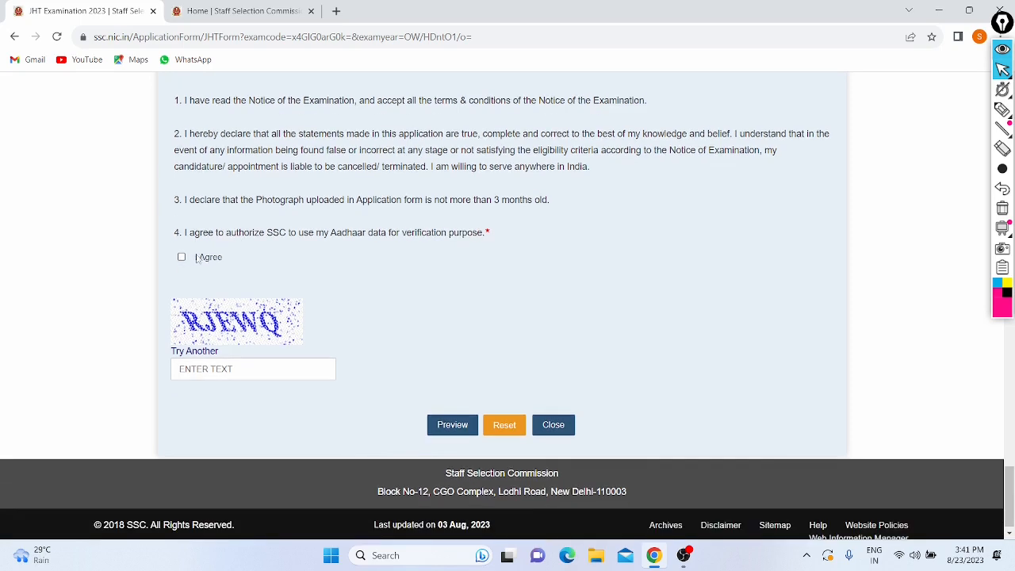
click(181, 257)
click(211, 373)
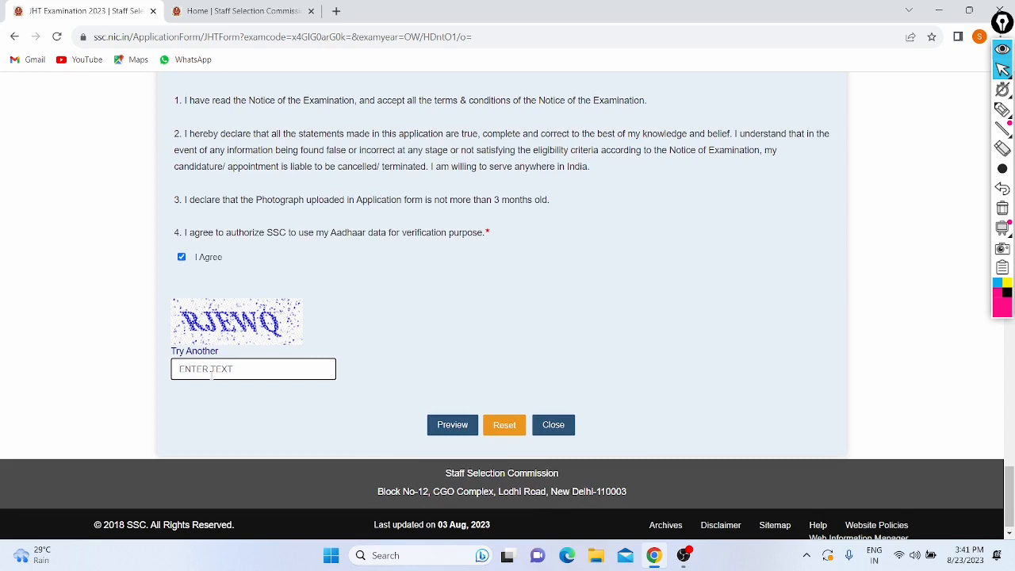
key(Caps_Lock)
text(R)
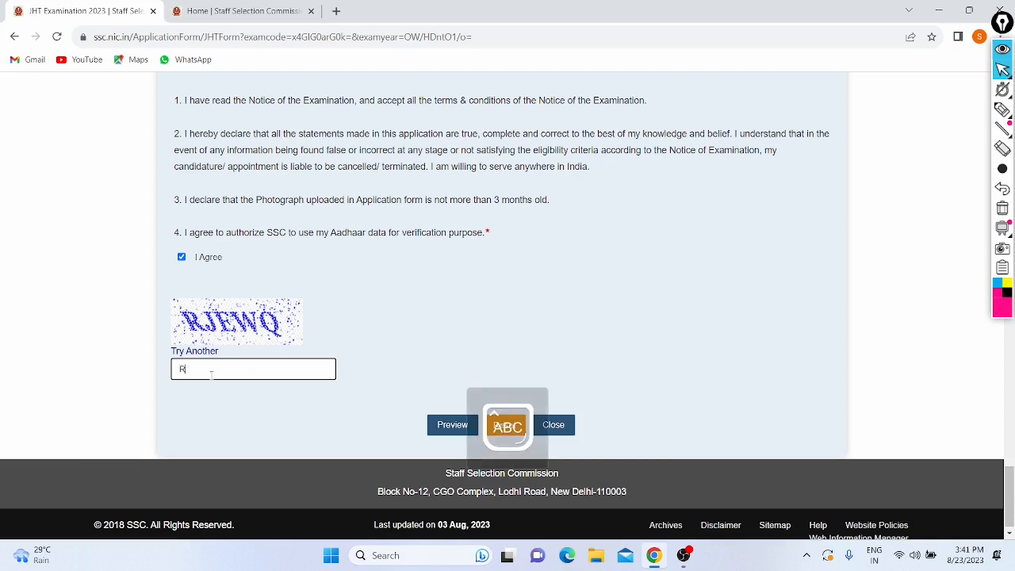
text(JEWQ)
key(Caps_Lock)
scroll(365, 285, down, 1)
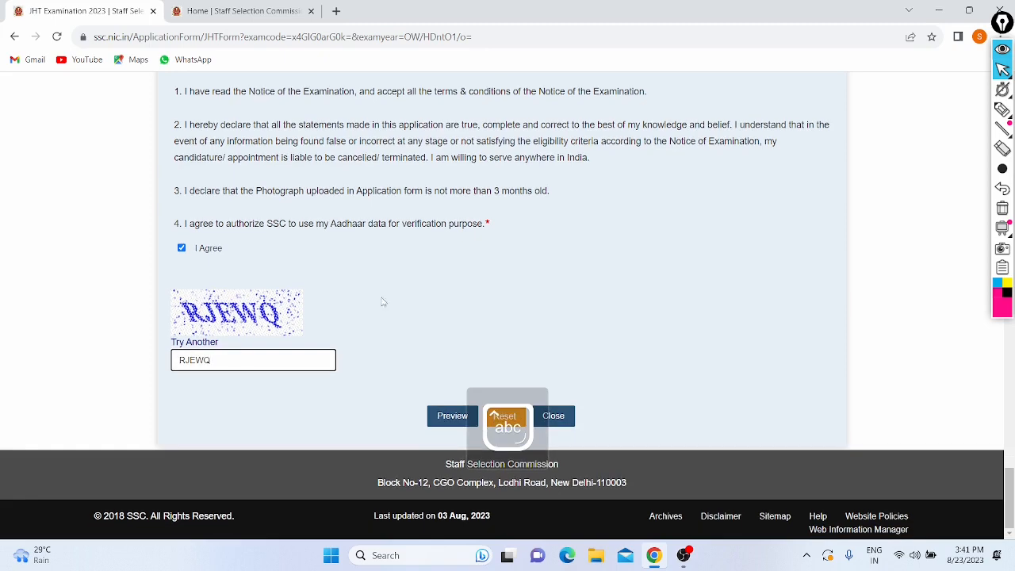
click(442, 426)
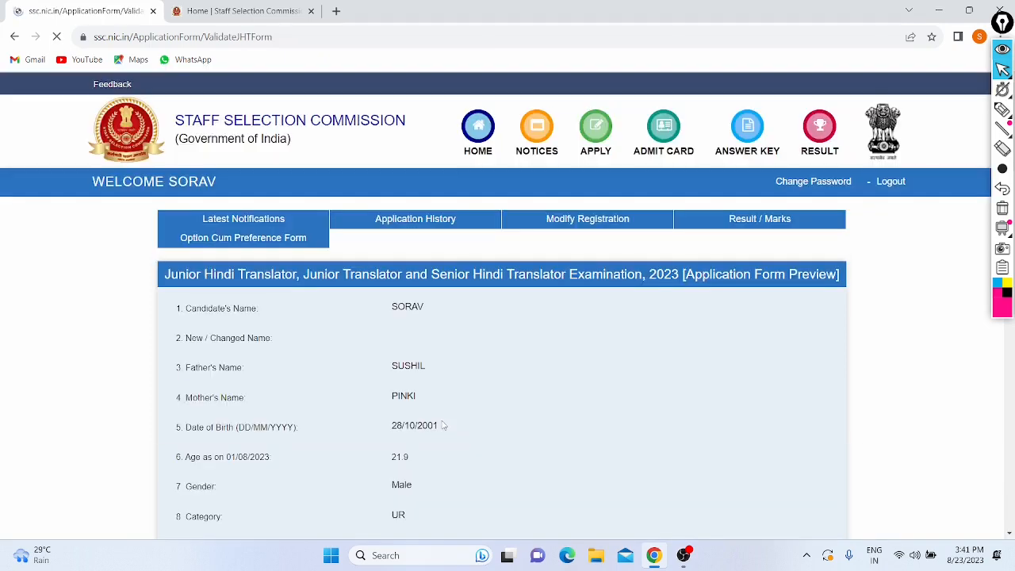
Step: Submit the previewed application and confirm, reaching the Rs 100 Payment Screen
scroll(464, 336, down, 4)
scroll(464, 336, down, 15)
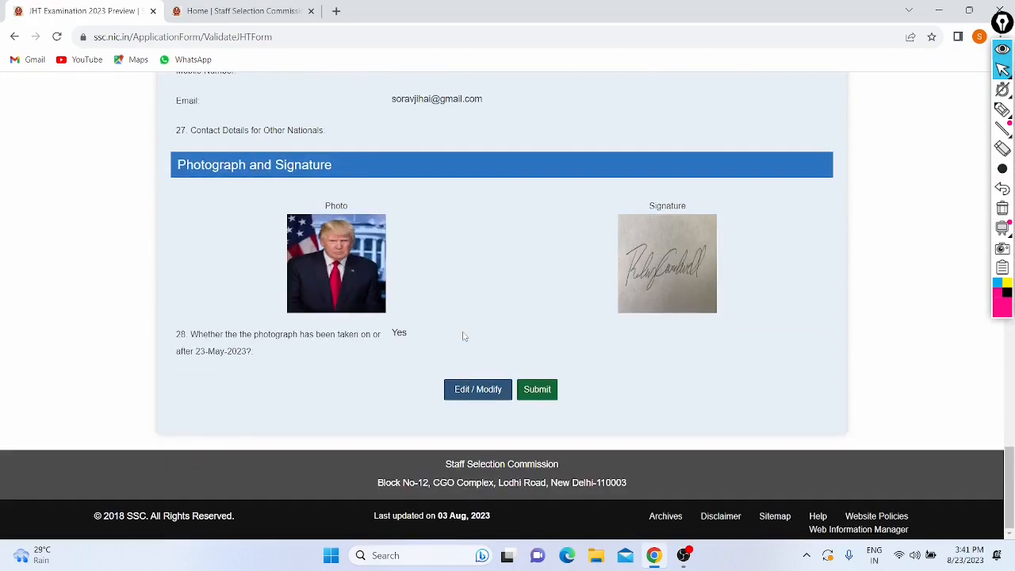
click(532, 390)
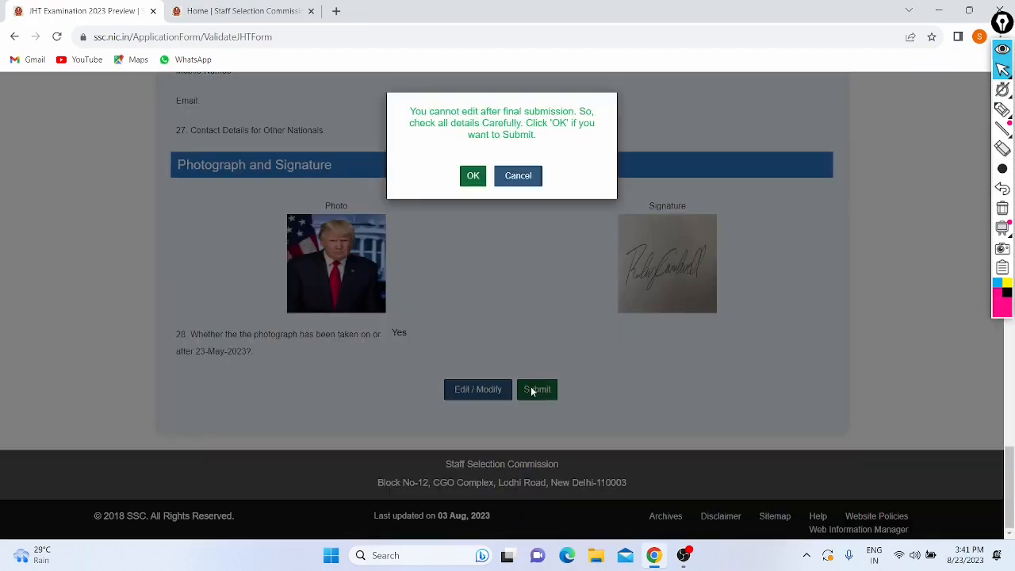
click(472, 176)
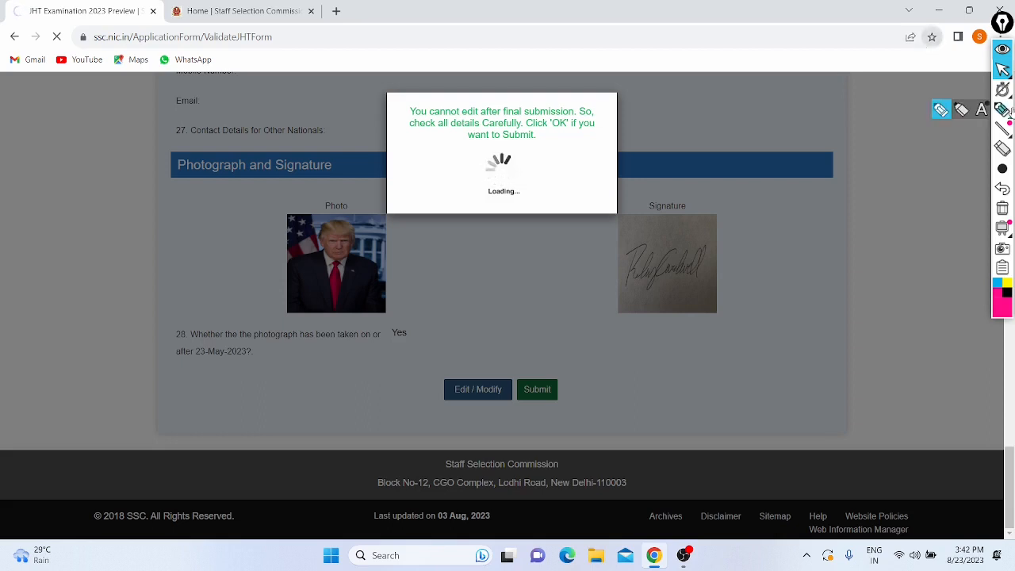
Step: Draw ink marks over the Payment Screen details, then erase them
click(1002, 109)
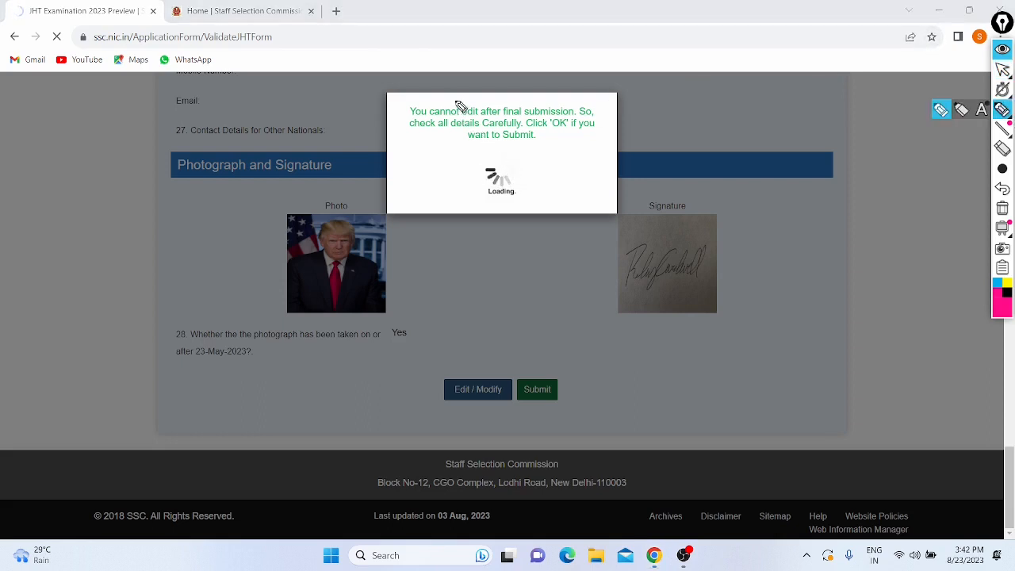
mouse_move(456, 94)
mouse_down()
mouse_move(446, 95)
mouse_move(618, 229)
mouse_move(420, 119)
mouse_up()
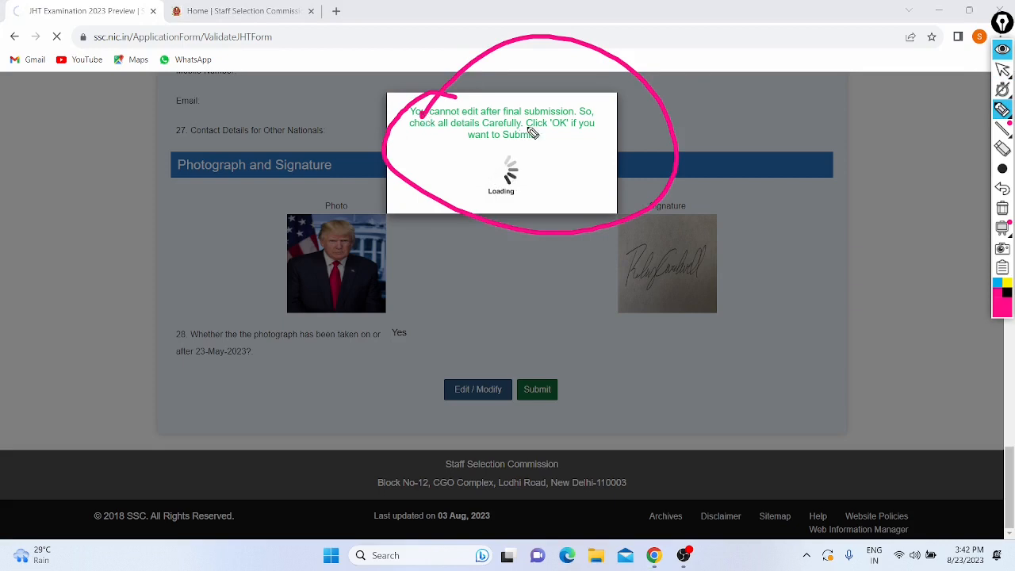
drag(536, 135, 576, 136)
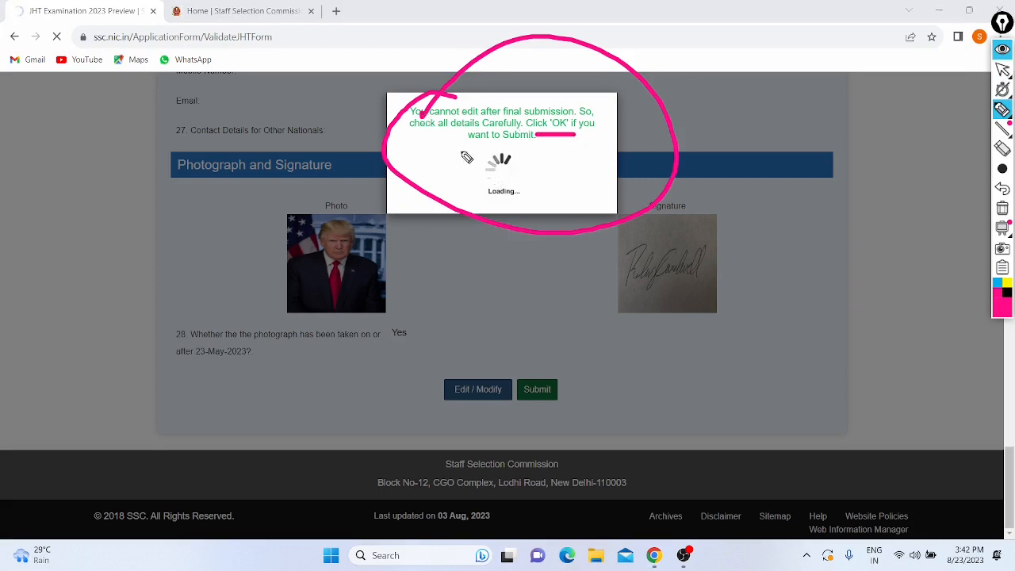
drag(461, 147, 535, 149)
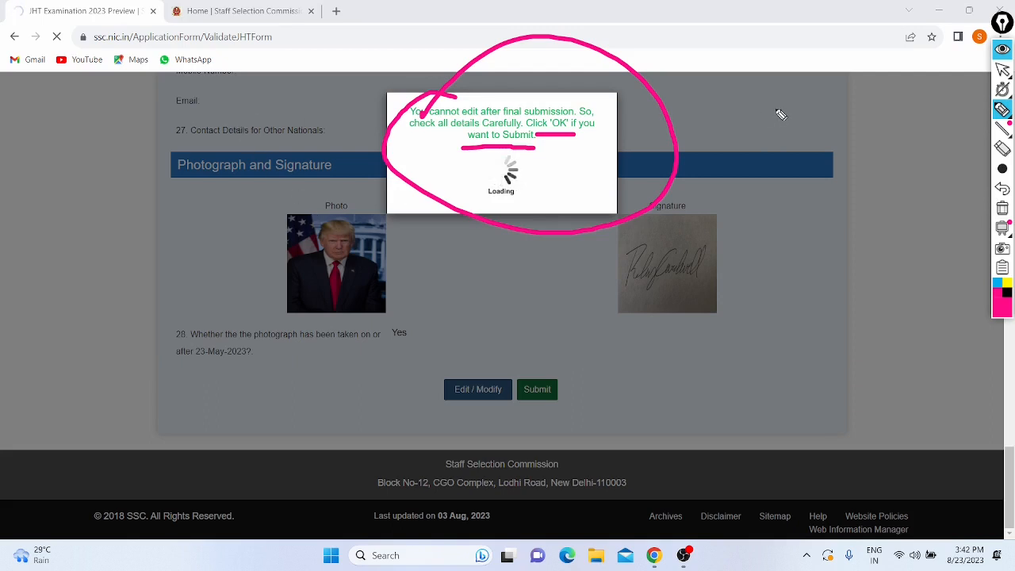
click(1003, 191)
click(1002, 191)
click(1003, 191)
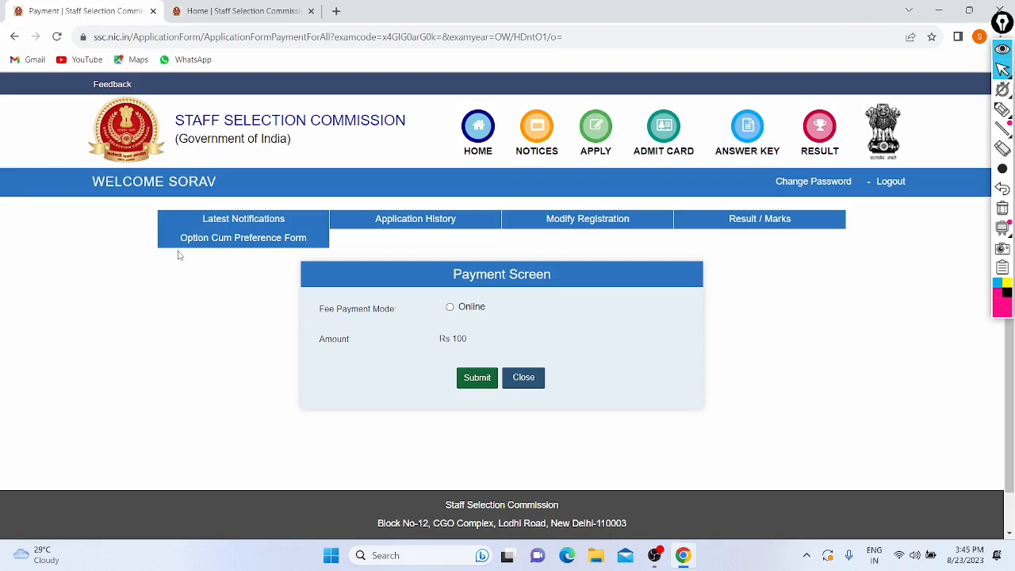
Step: Select Online as the fee payment mode and submit to reach SBIePay Lite
scroll(412, 247, down, 1)
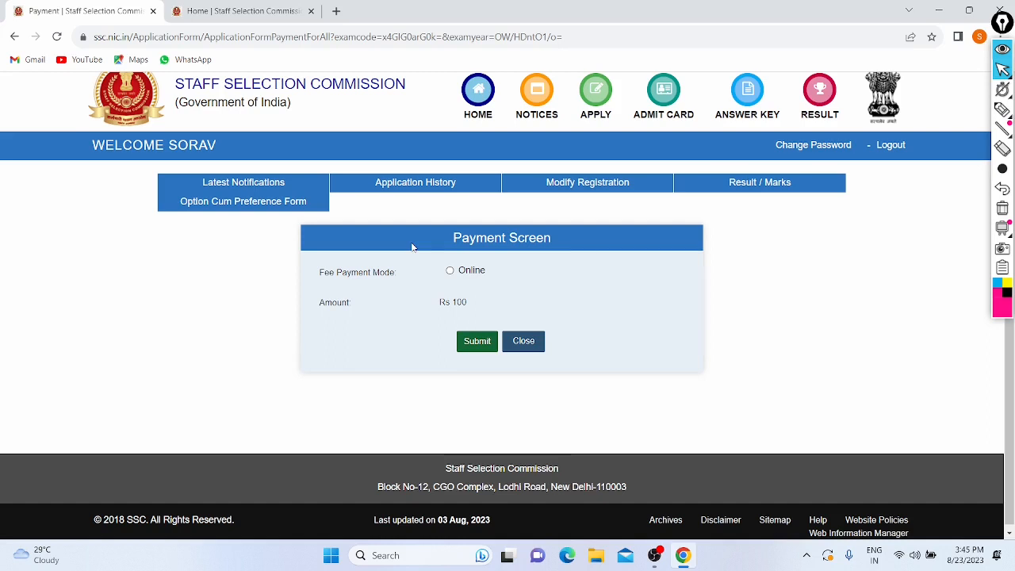
click(449, 270)
click(479, 347)
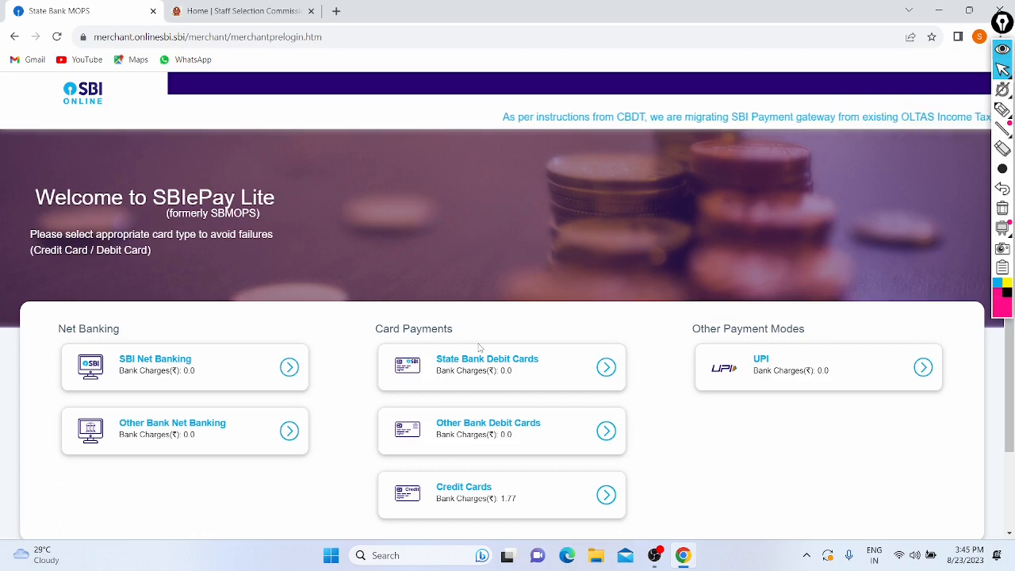
Step: Highlight the Net Banking, debit card and credit card options with ink marks
scroll(479, 347, down, 1)
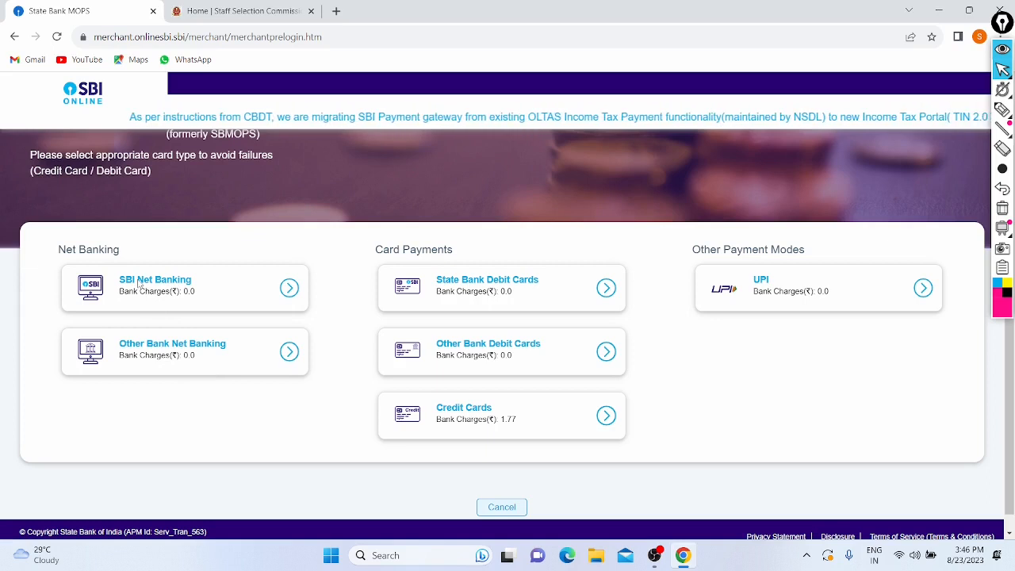
scroll(139, 283, down, 1)
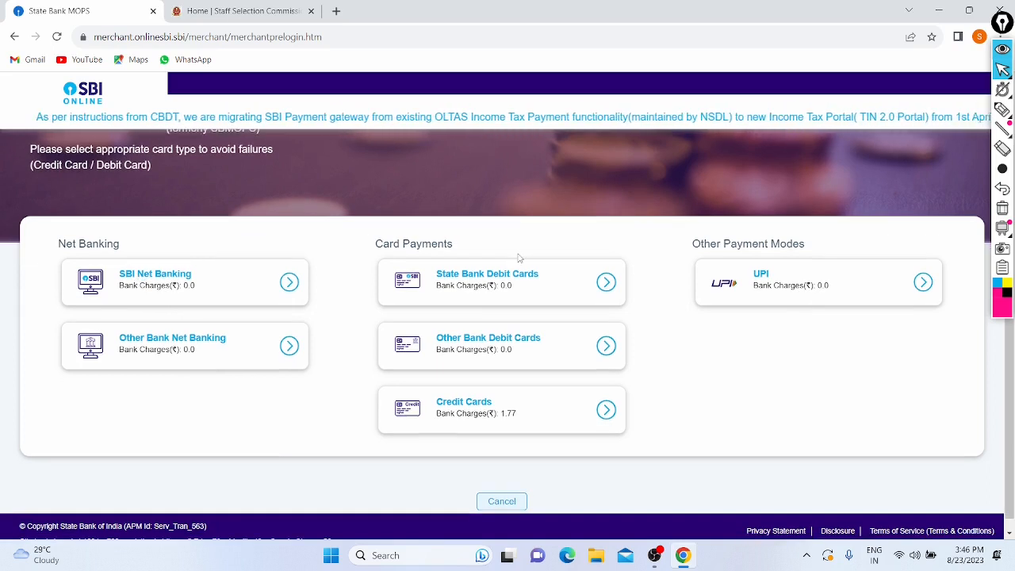
scroll(461, 240, up, 3)
scroll(461, 241, left, 2)
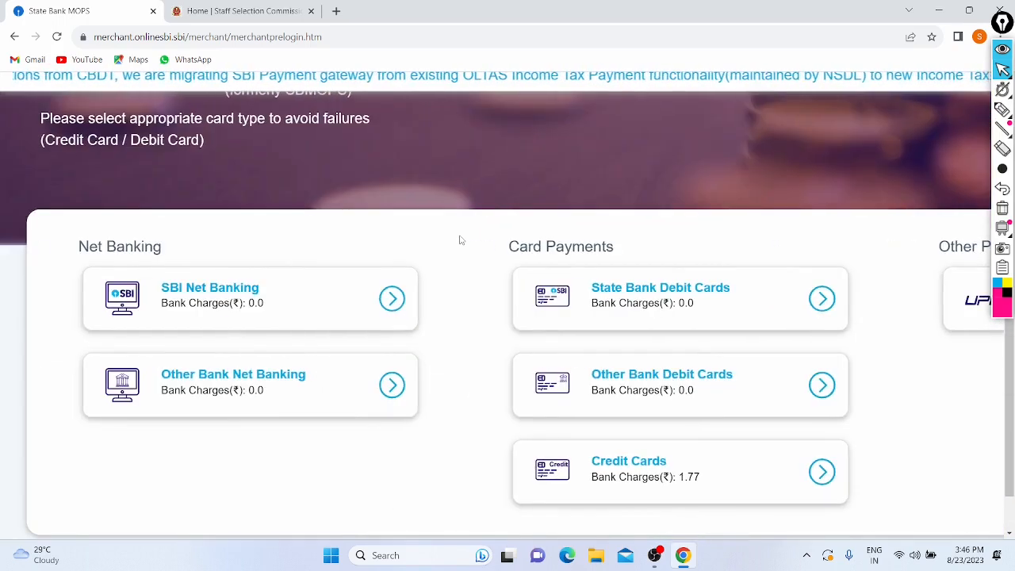
click(1002, 109)
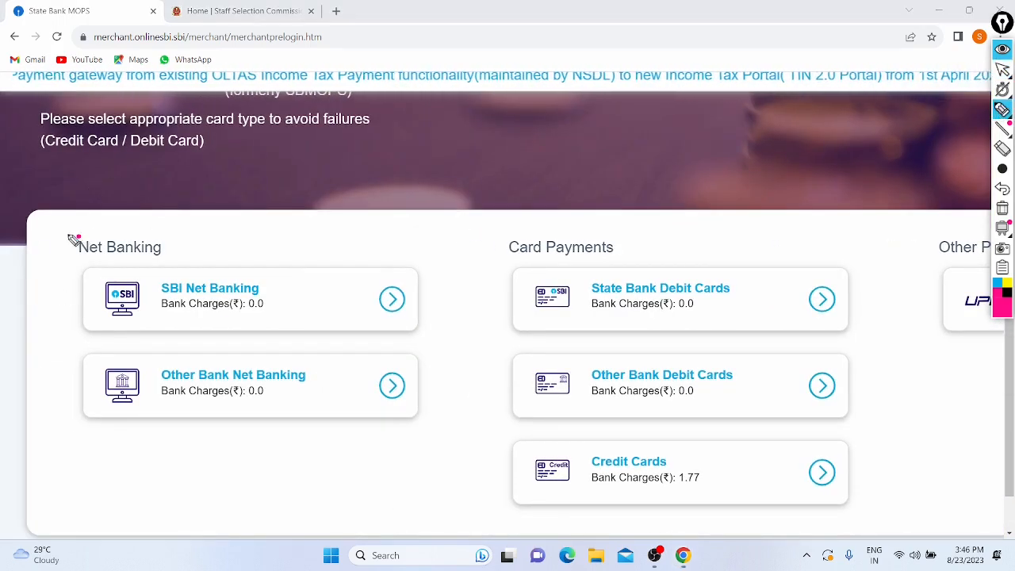
mouse_move(80, 236)
mouse_down()
mouse_move(51, 373)
mouse_move(82, 403)
mouse_up()
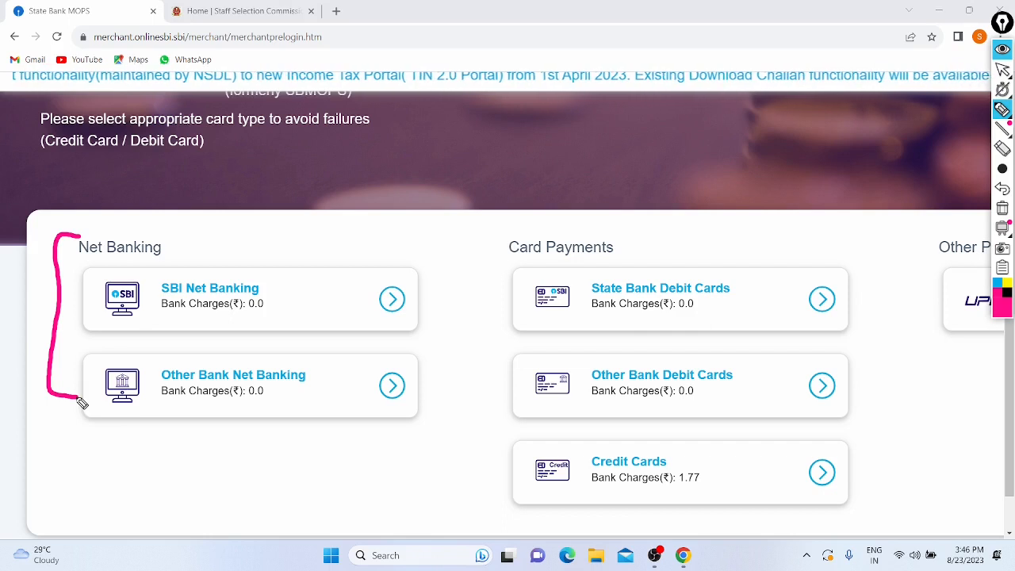
mouse_move(557, 316)
mouse_down()
mouse_move(636, 320)
mouse_move(449, 214)
mouse_move(540, 283)
mouse_up()
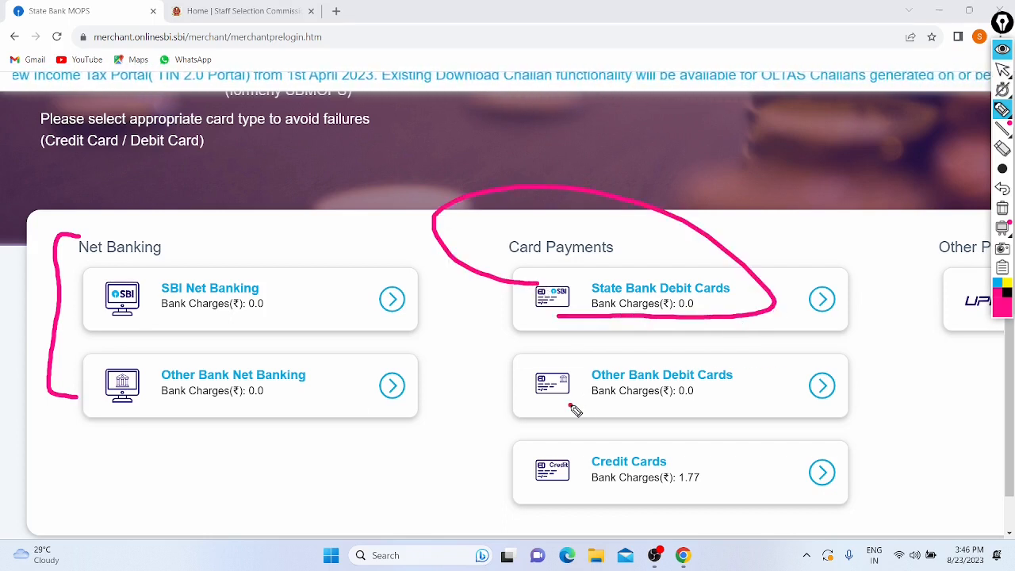
mouse_move(571, 406)
mouse_down()
mouse_move(529, 325)
mouse_move(587, 411)
mouse_up()
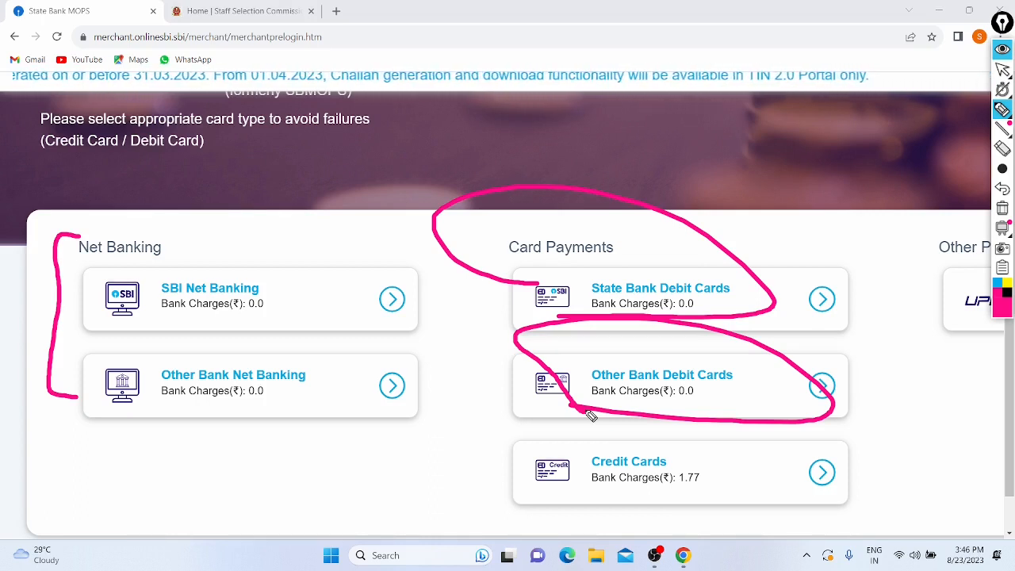
click(522, 450)
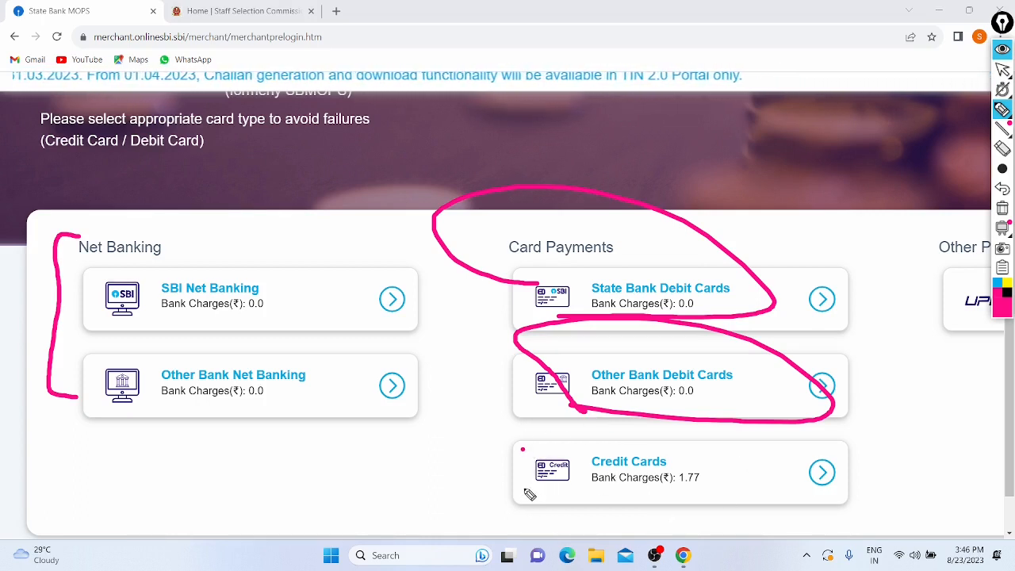
mouse_move(590, 504)
mouse_down()
mouse_move(603, 404)
mouse_move(555, 507)
mouse_up()
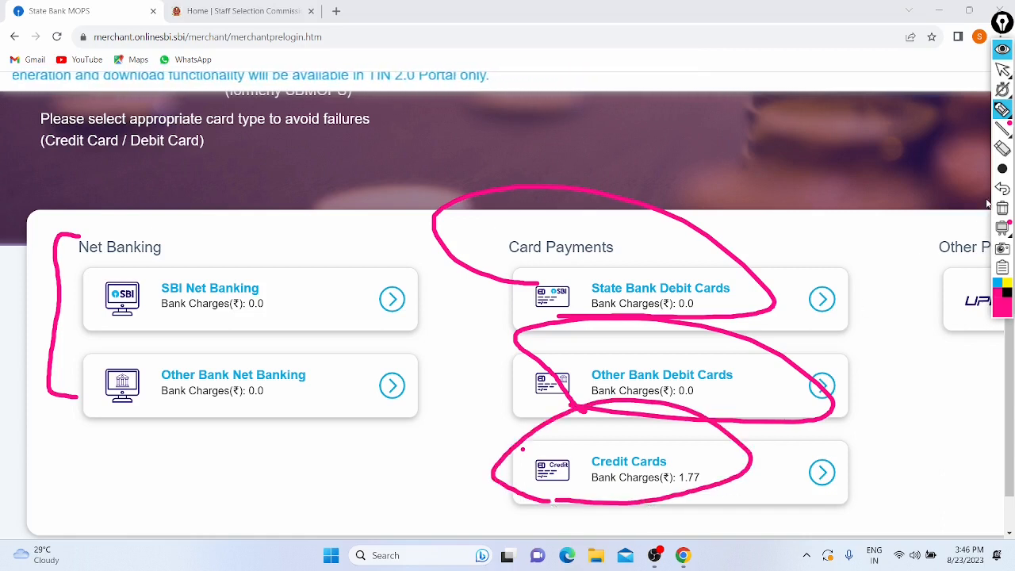
Step: Clear the ink annotations and choose UPI as the payment mode
click(1002, 188)
click(1002, 188)
click(1002, 189)
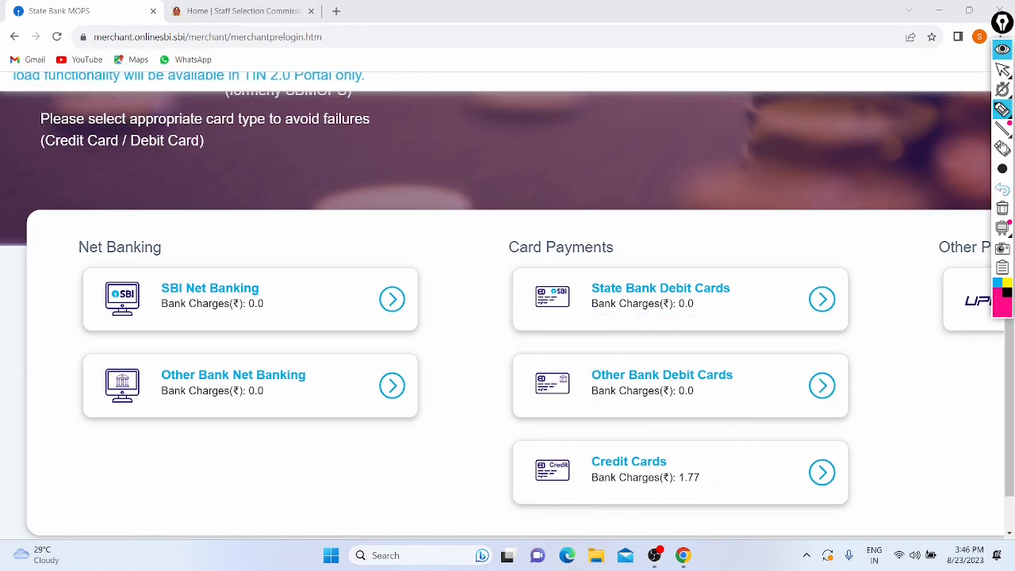
click(1002, 70)
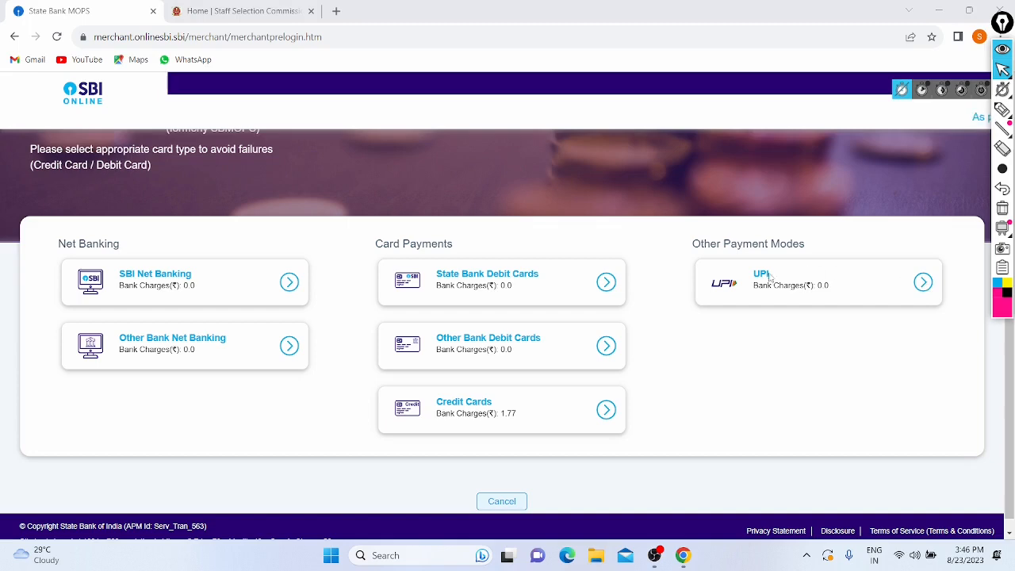
click(768, 276)
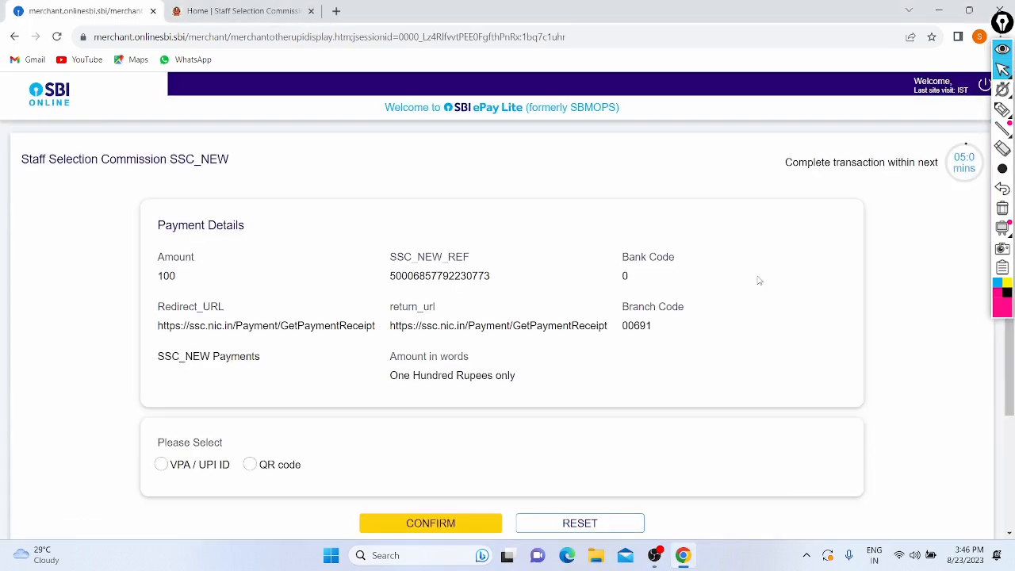
Step: Choose QR code payment and confirm, generating the Rs 100 UPI QR code
scroll(388, 277, down, 1)
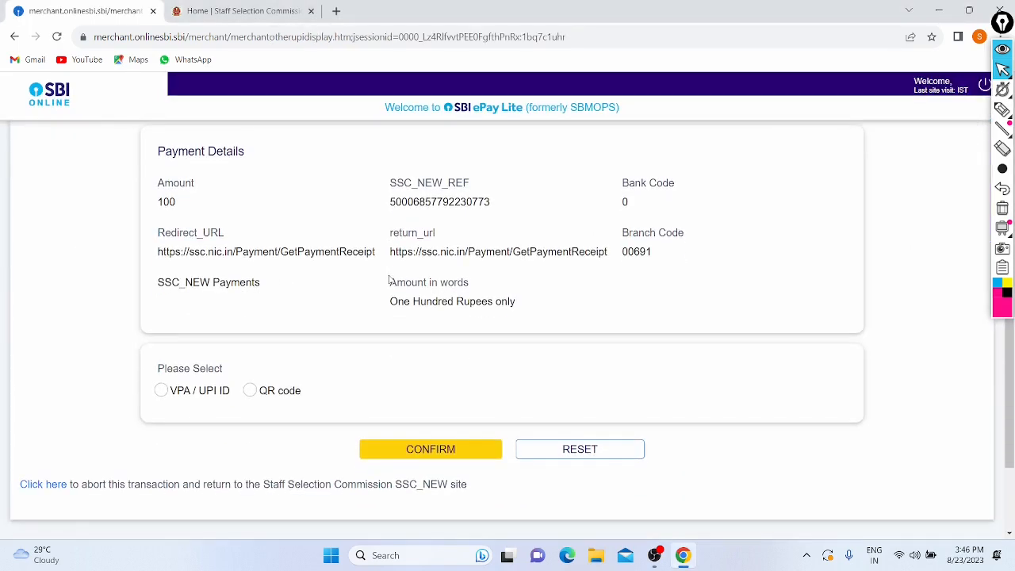
scroll(192, 329, down, 1)
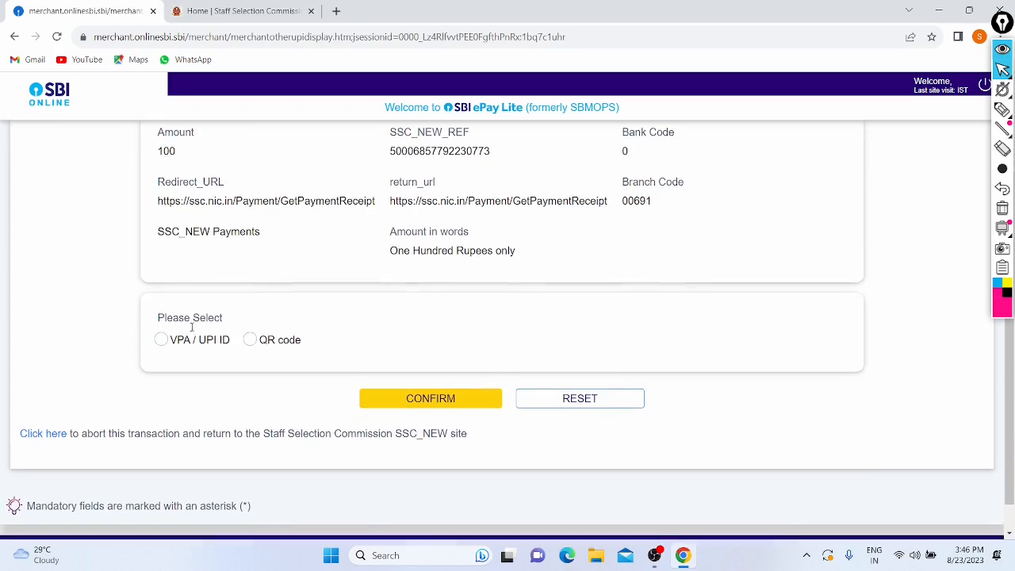
click(250, 327)
click(396, 379)
Step: Circle the 3-minute countdown timer with ink, then erase the mark
scroll(350, 313, down, 2)
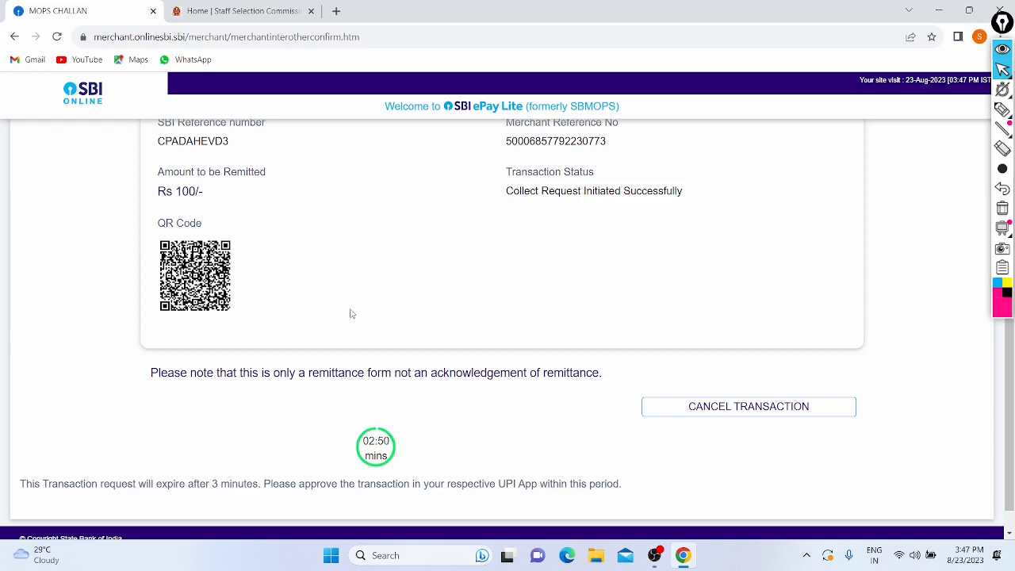
scroll(352, 314, up, 2)
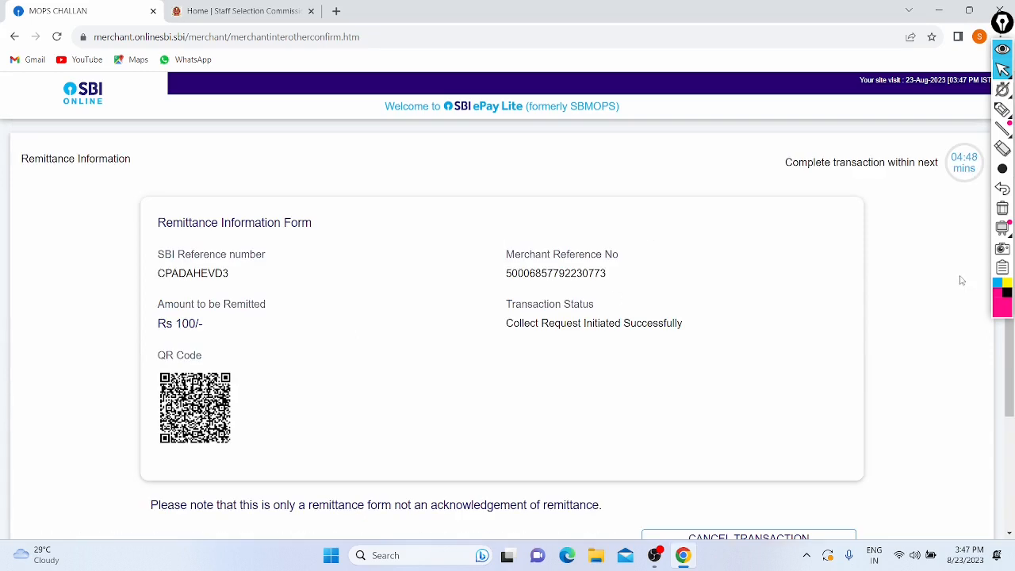
click(1003, 109)
mouse_move(968, 124)
mouse_down()
mouse_move(996, 222)
mouse_move(937, 120)
mouse_up()
click(1002, 188)
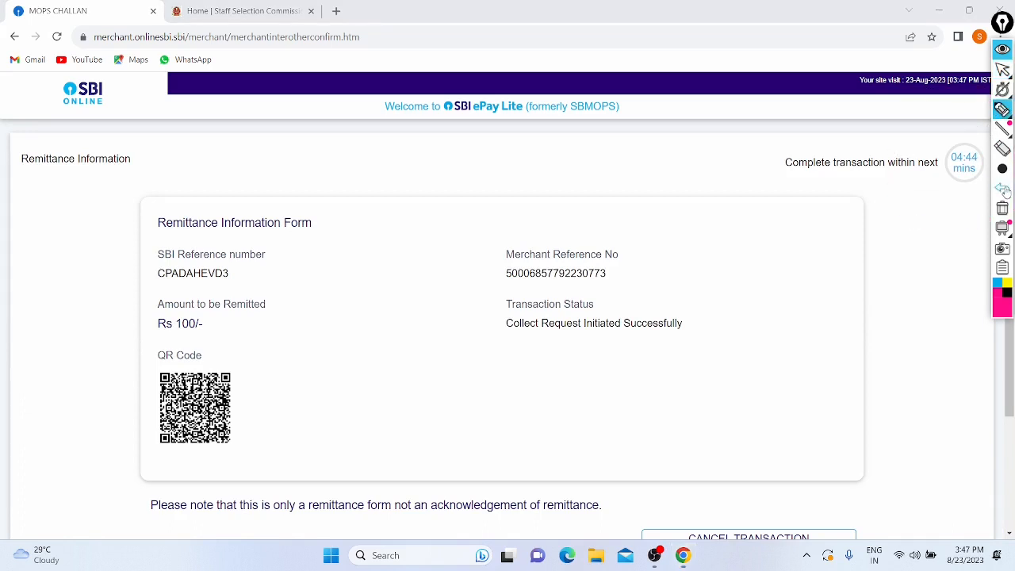
click(1002, 69)
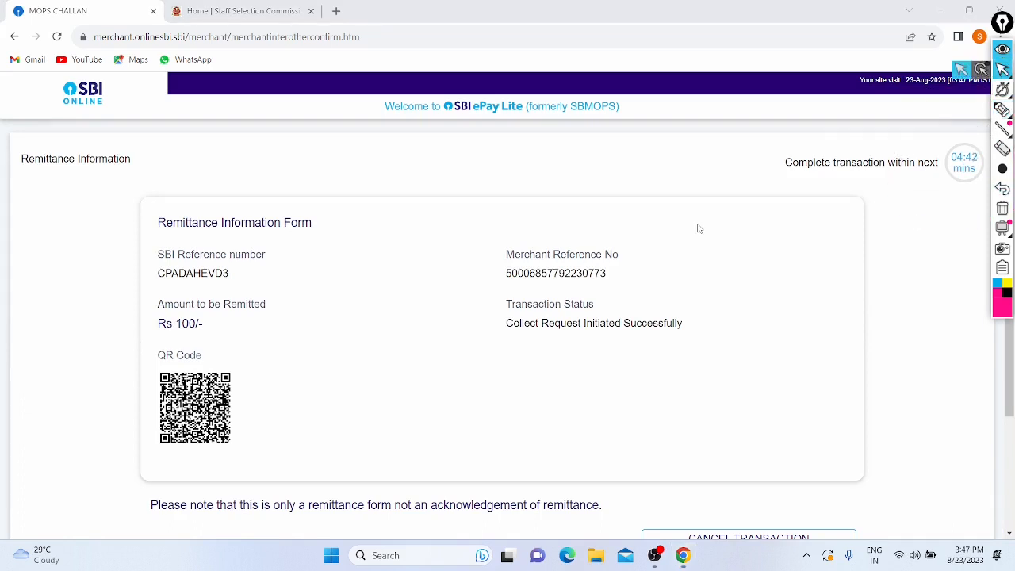
Step: Circle the countdown timer again, erase it, and cancel the pending UPI transaction
scroll(697, 228, down, 1)
scroll(698, 229, down, 1)
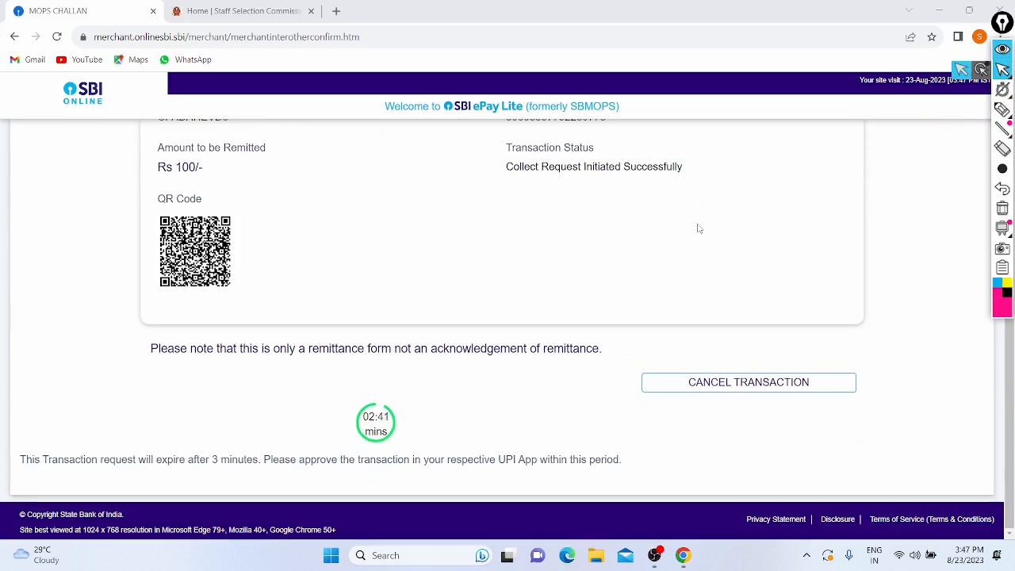
click(1001, 110)
mouse_move(382, 373)
mouse_down()
mouse_move(480, 408)
mouse_move(349, 404)
mouse_up()
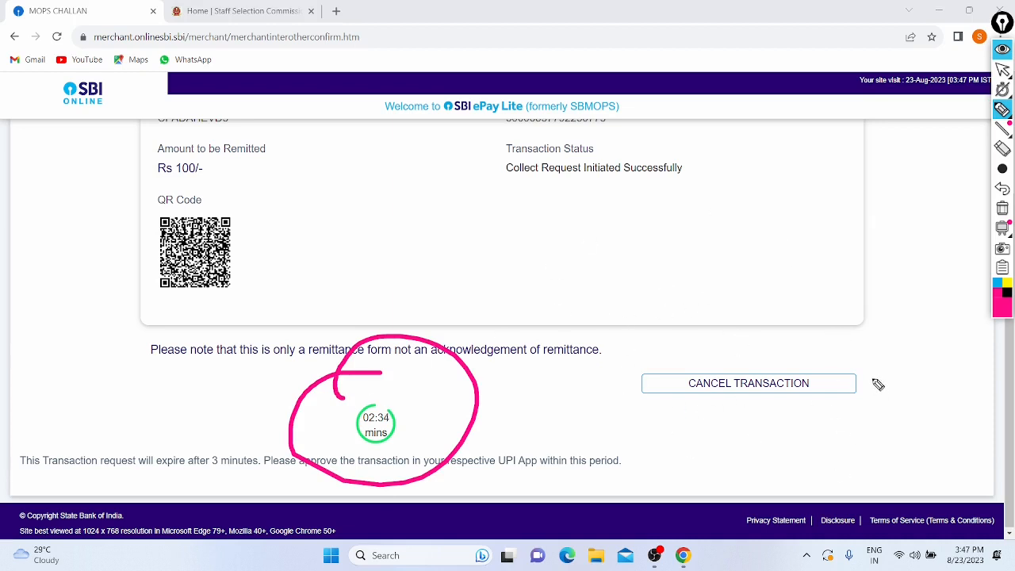
click(1003, 188)
click(1002, 109)
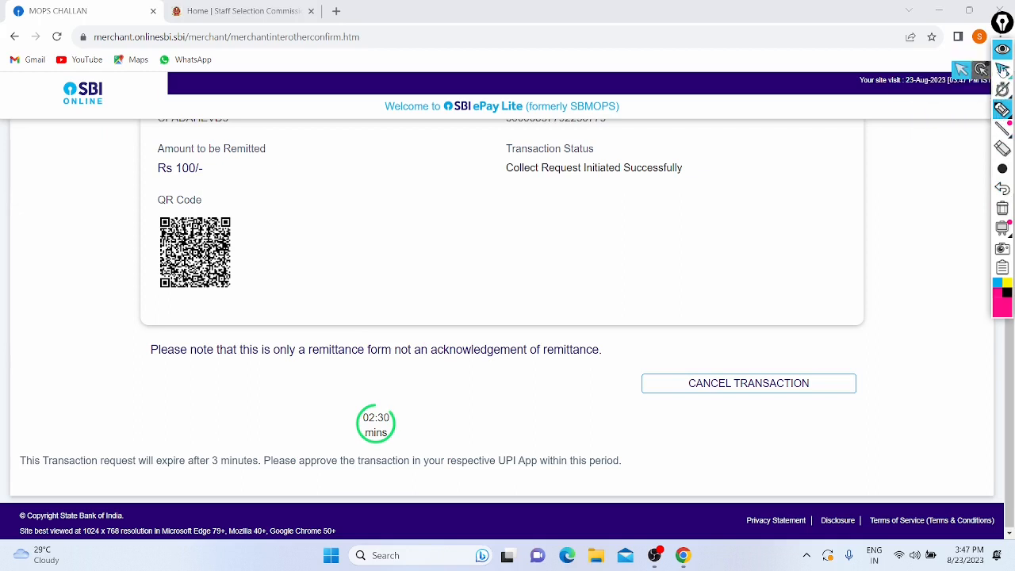
click(1002, 69)
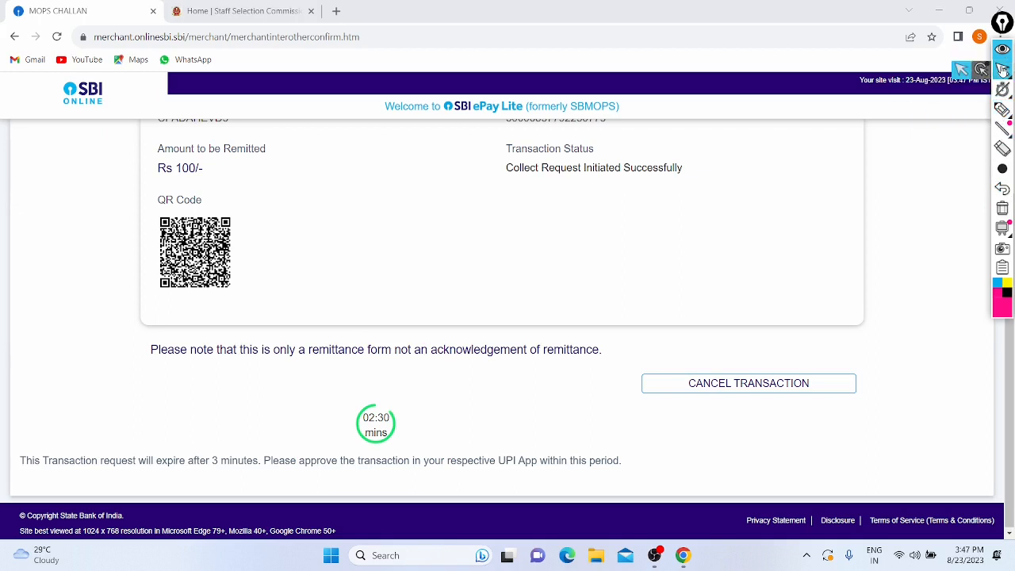
click(779, 383)
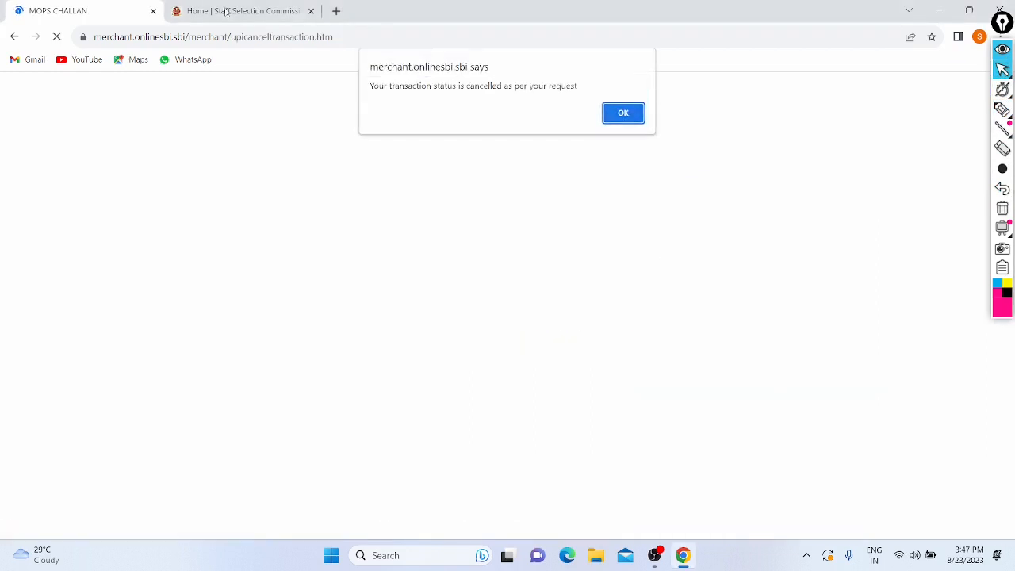
Step: Acknowledge the cancellation notice and open the APPLY section on the SSC tab
click(632, 113)
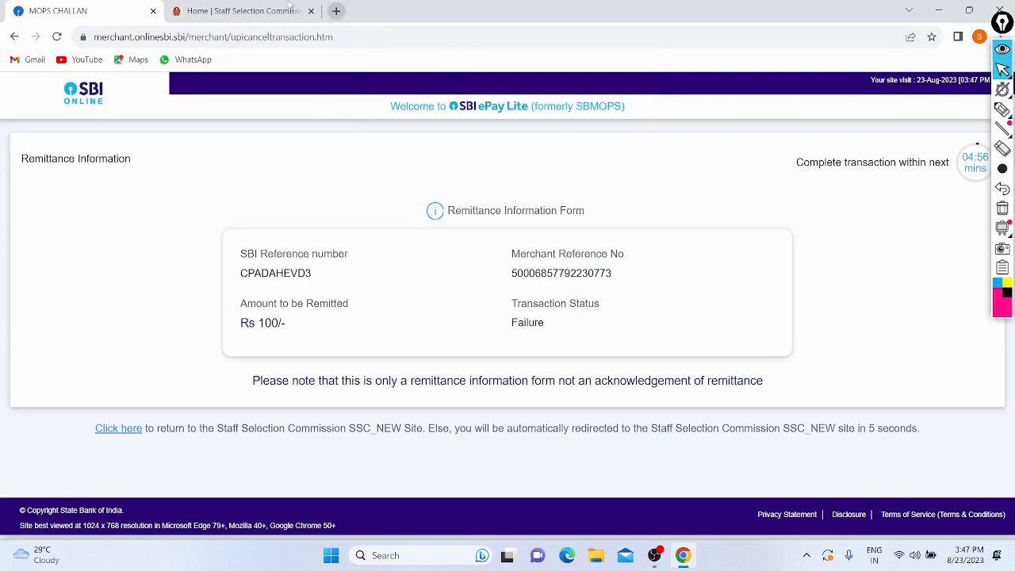
click(251, 6)
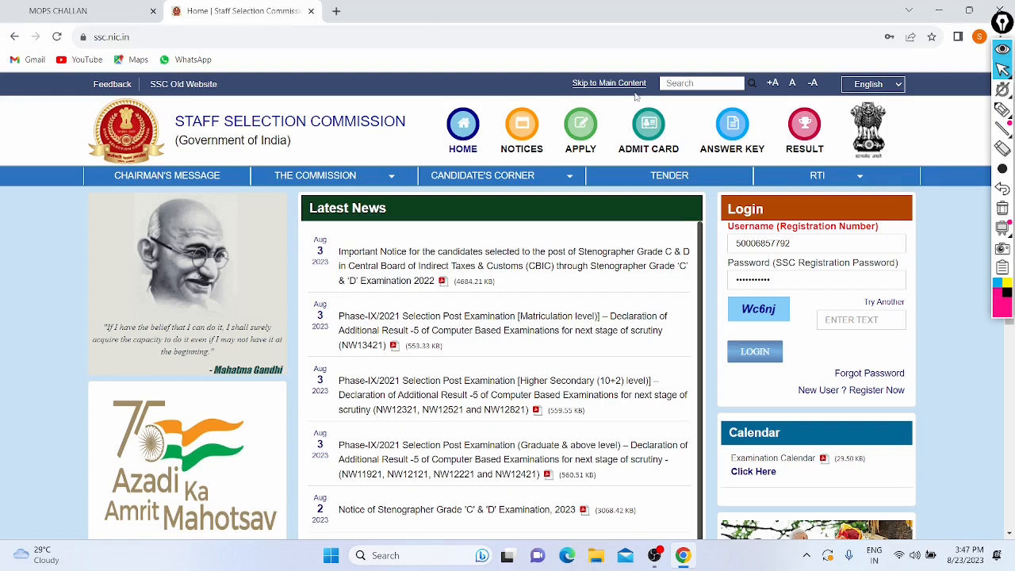
click(580, 135)
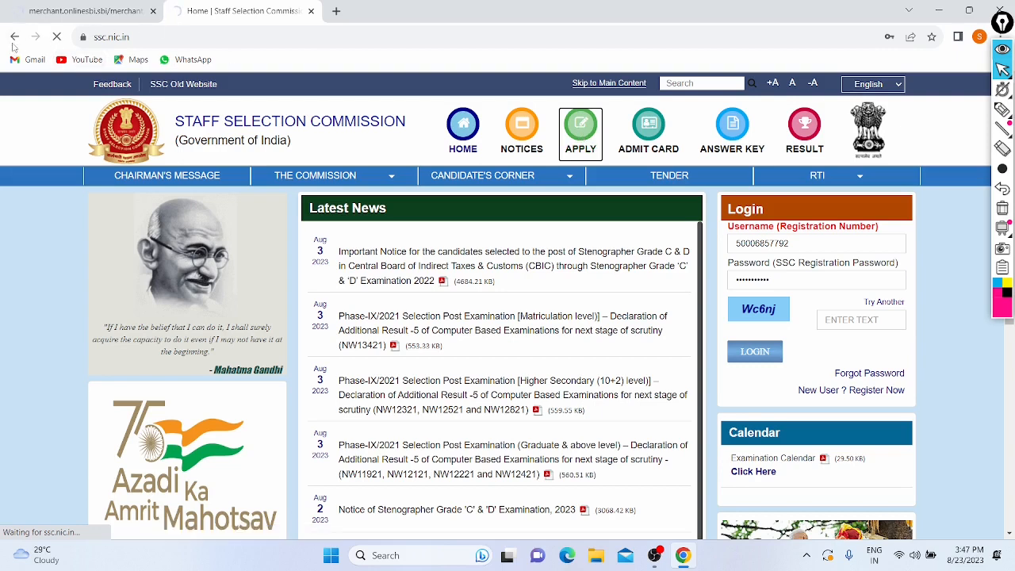
Step: Return to the SBI payment tab, dismiss the error alerts and go back to the remittance form
click(51, 15)
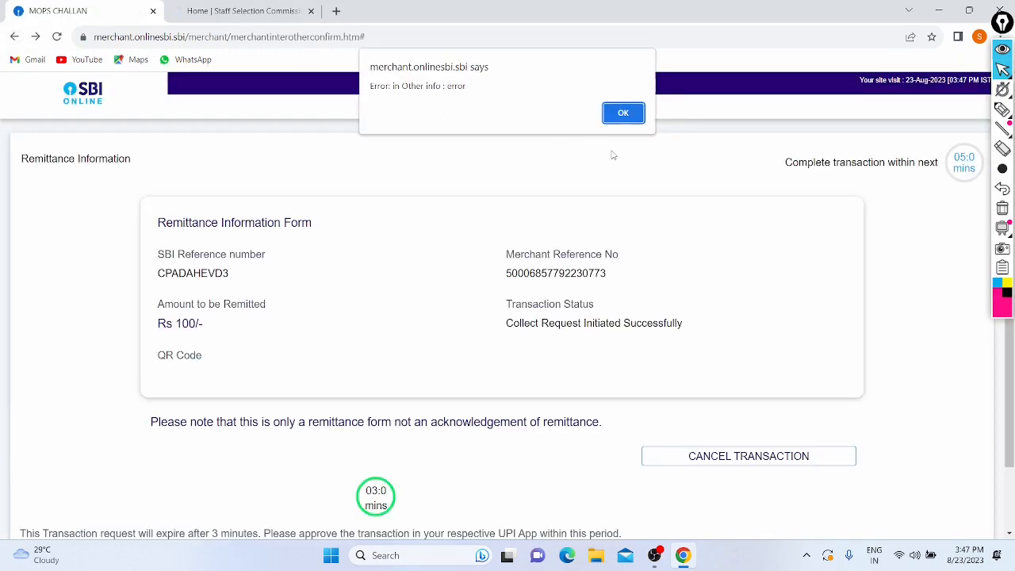
click(620, 113)
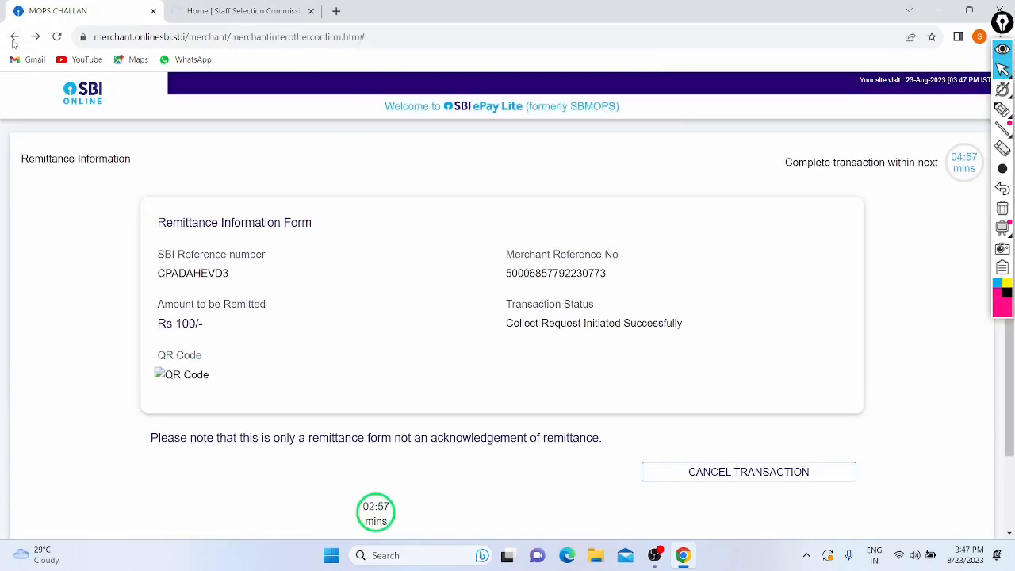
click(14, 37)
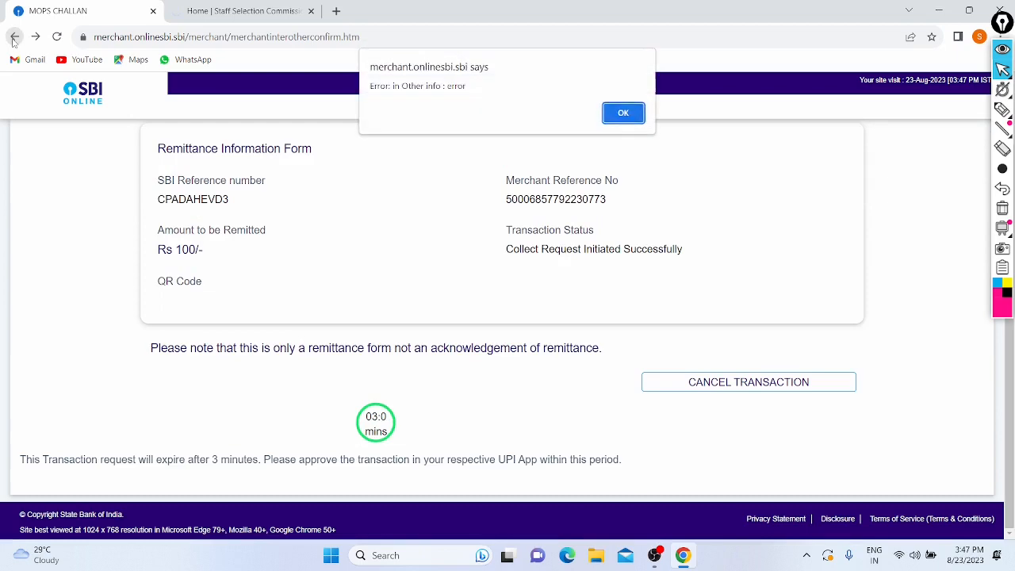
click(623, 113)
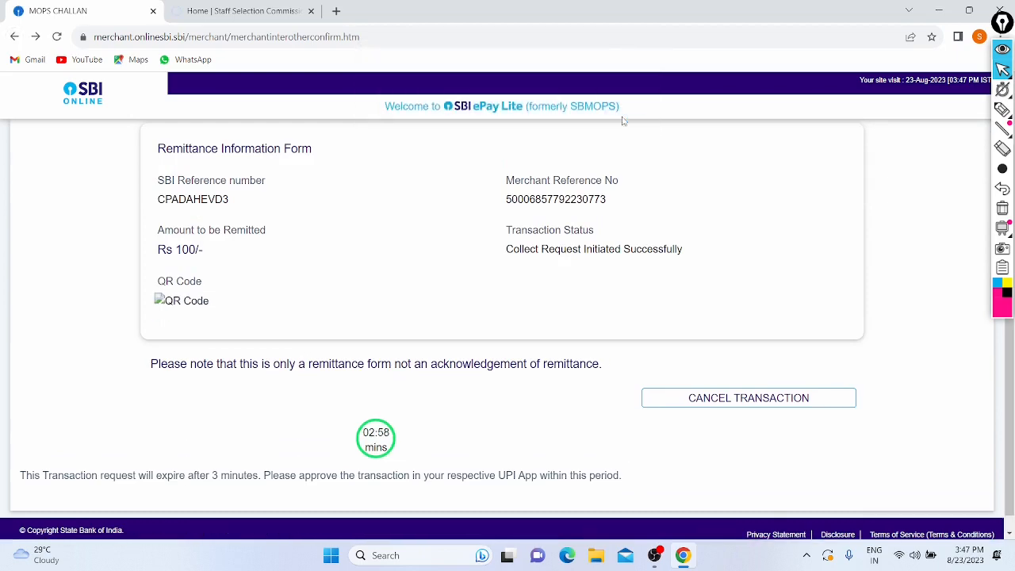